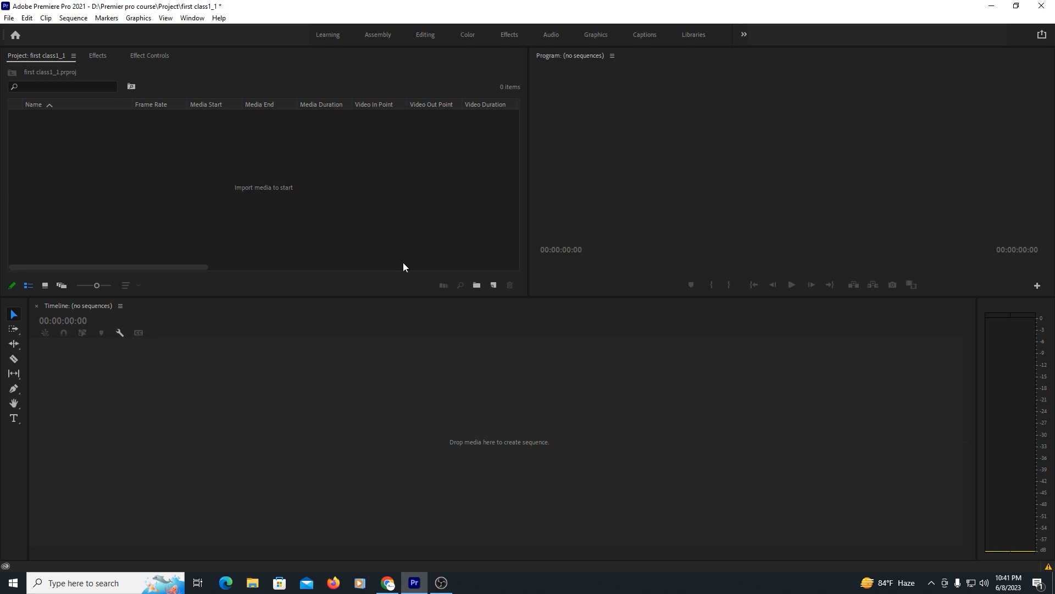
# Import all files from the Slow Footage folder in D:\Premier pro course and shrink the project list's rows to the smallest size
pyautogui.click(14, 19)
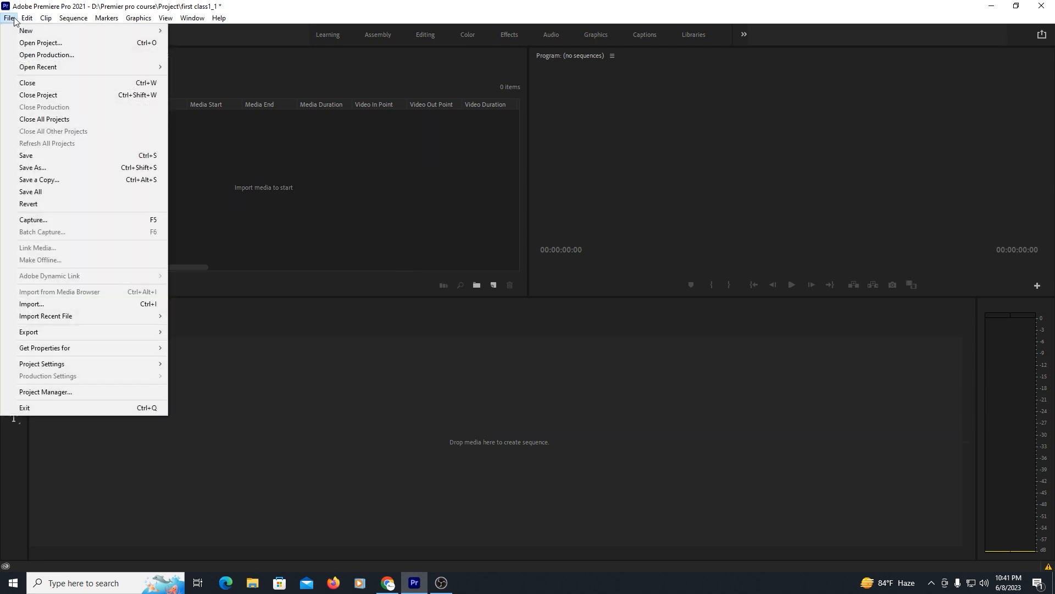
pyautogui.click(38, 303)
pyautogui.click(61, 376)
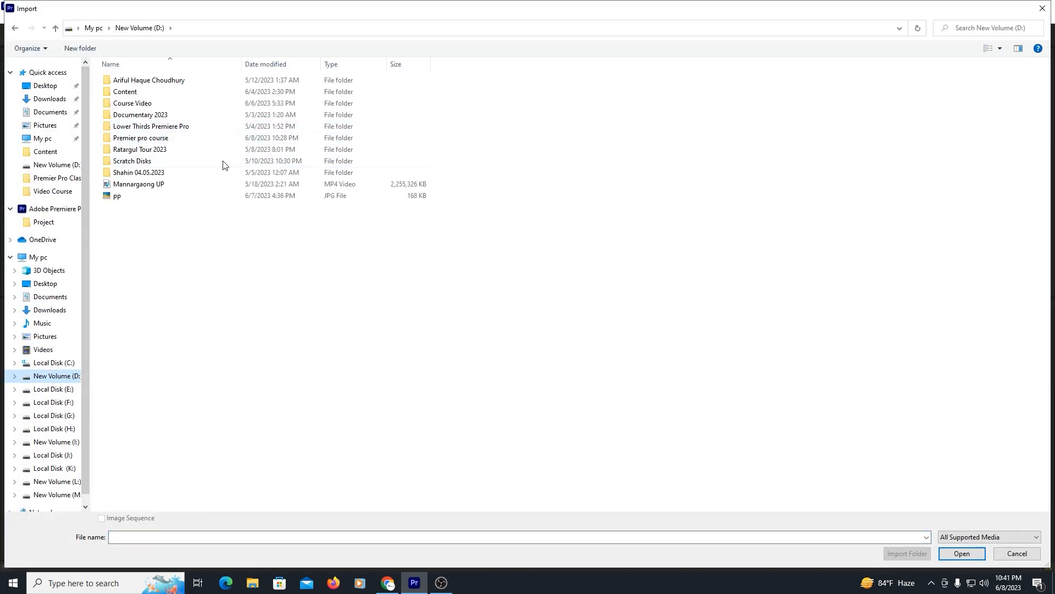
pyautogui.doubleClick(144, 138)
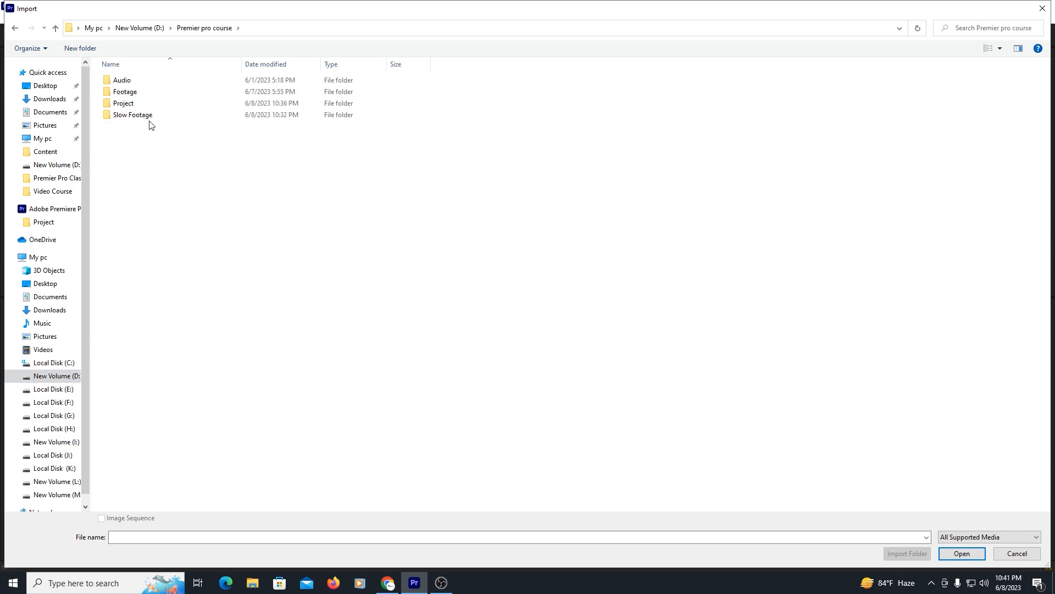
pyautogui.doubleClick(147, 121)
pyautogui.moveTo(127, 187); pyautogui.dragTo(607, 91)
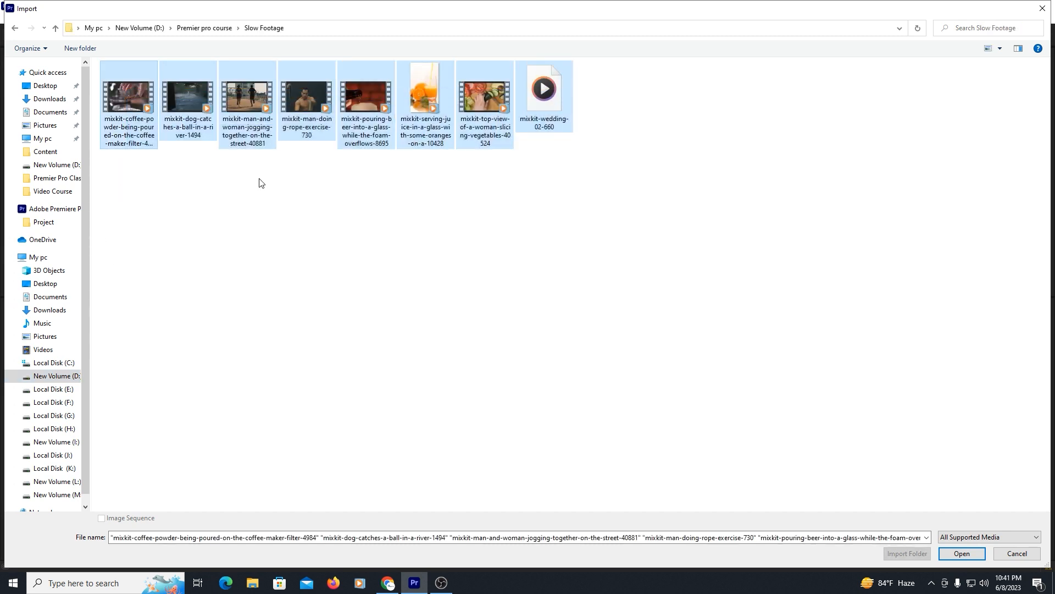
pyautogui.click(969, 555)
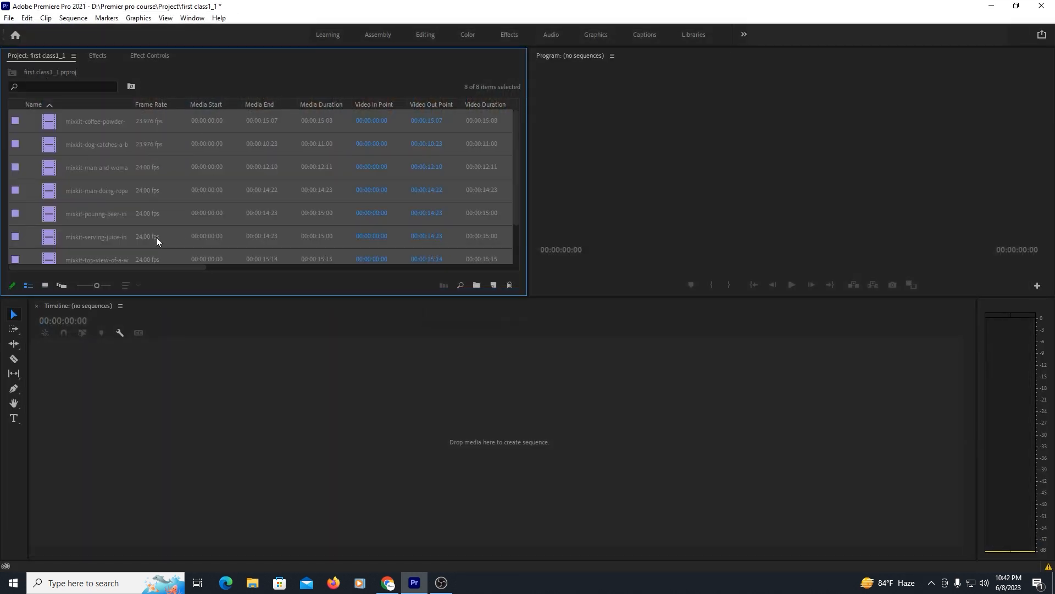
pyautogui.moveTo(99, 286); pyautogui.dragTo(61, 286)
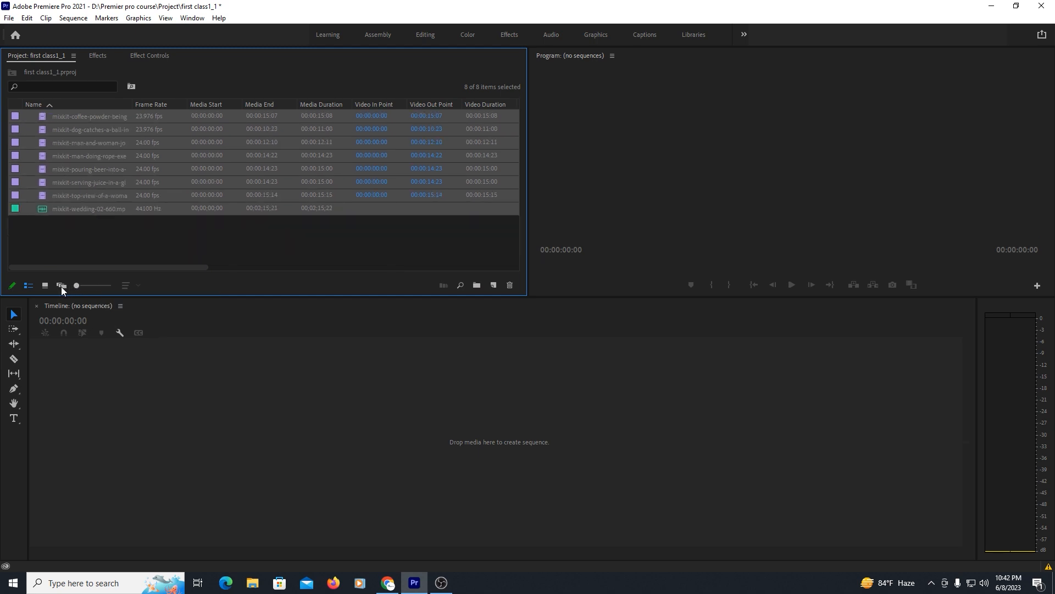
pyautogui.click(140, 237)
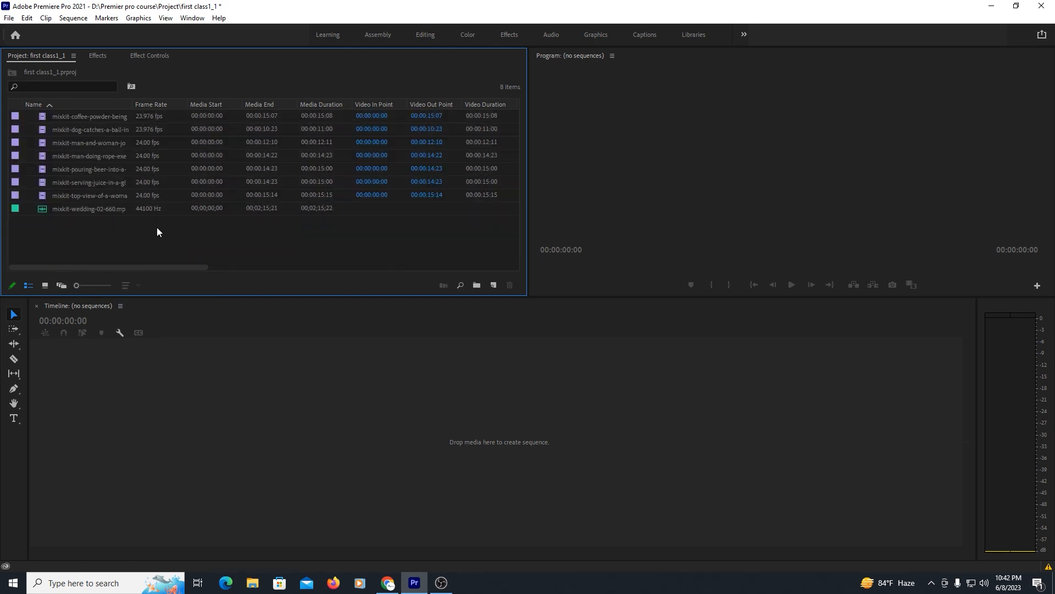
# Create a new sequence named Reverse using the DNX HQ 1080p 25 preset from the DNxHD 1080p 25 group
pyautogui.rightClick(88, 233)
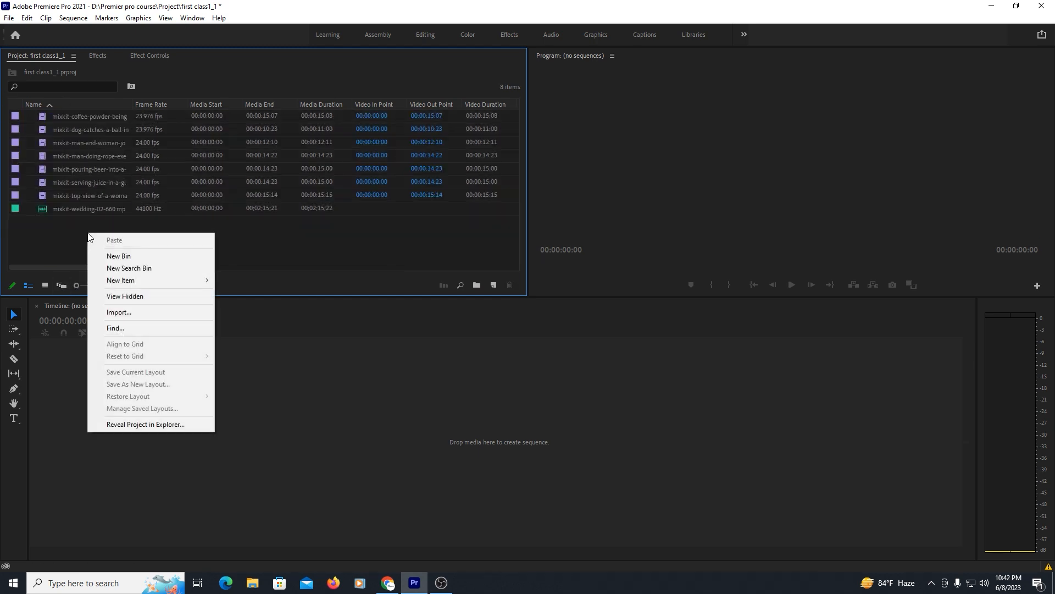
pyautogui.moveTo(198, 282)
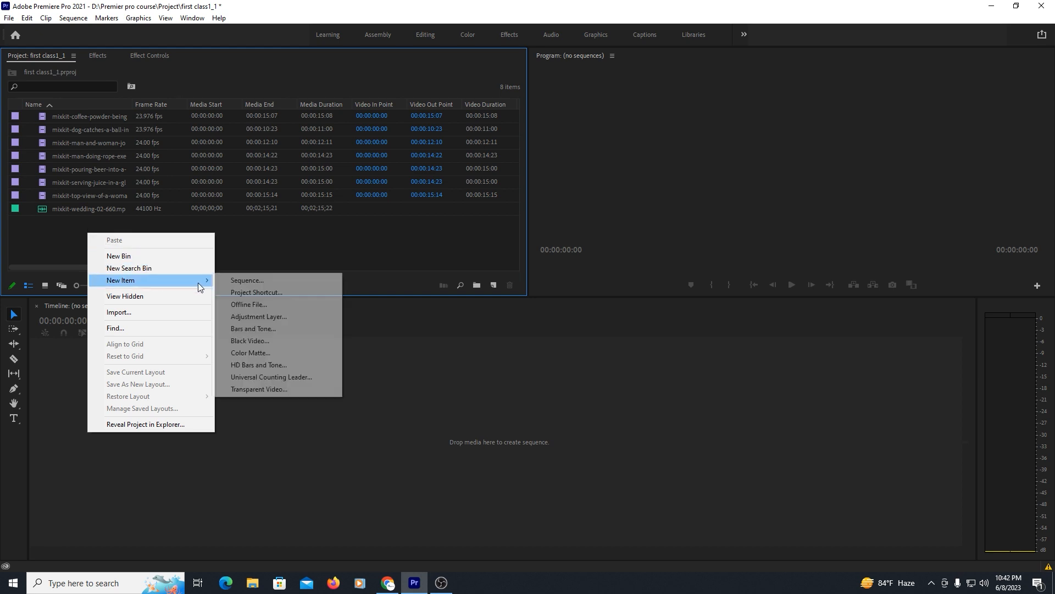
pyautogui.click(281, 282)
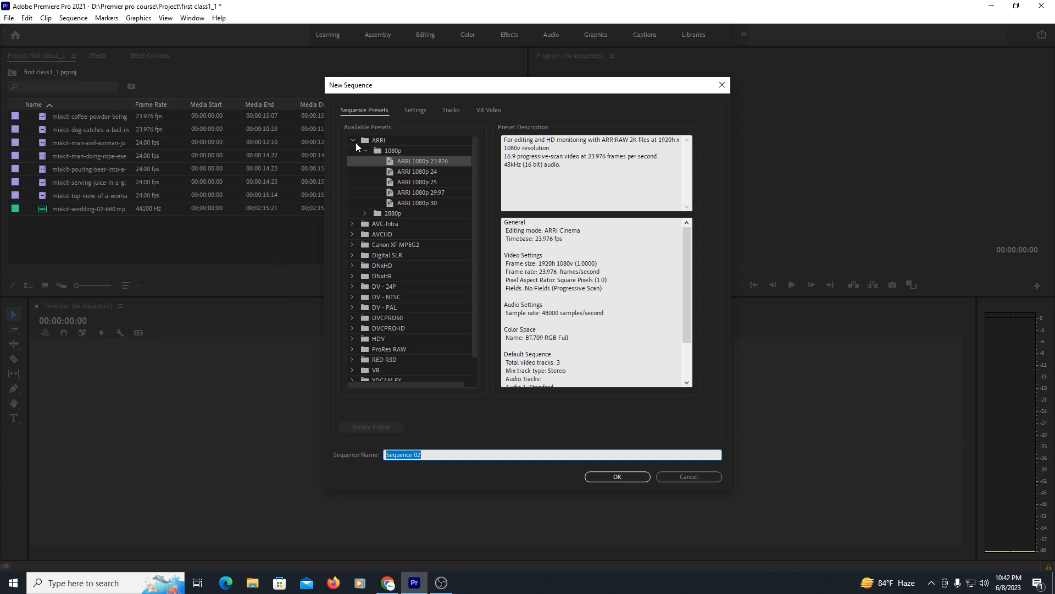
pyautogui.click(354, 141)
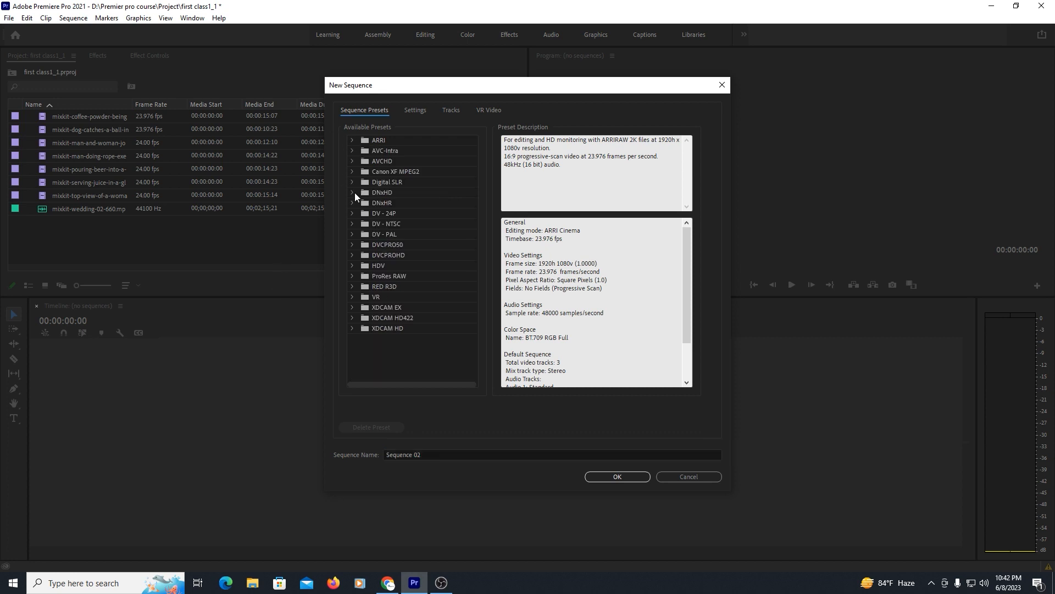
pyautogui.click(352, 192)
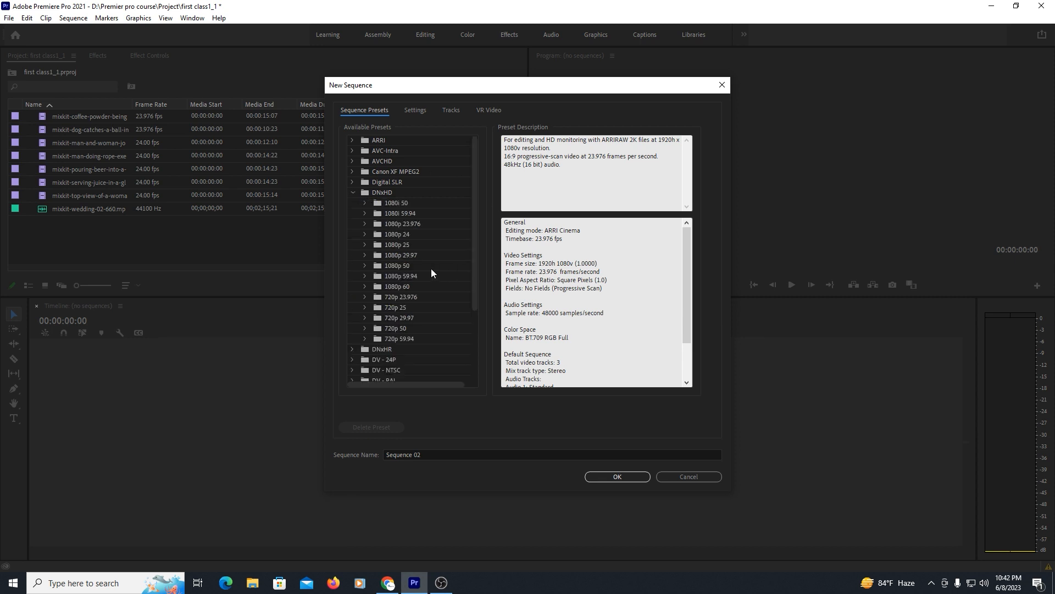
pyautogui.click(363, 246)
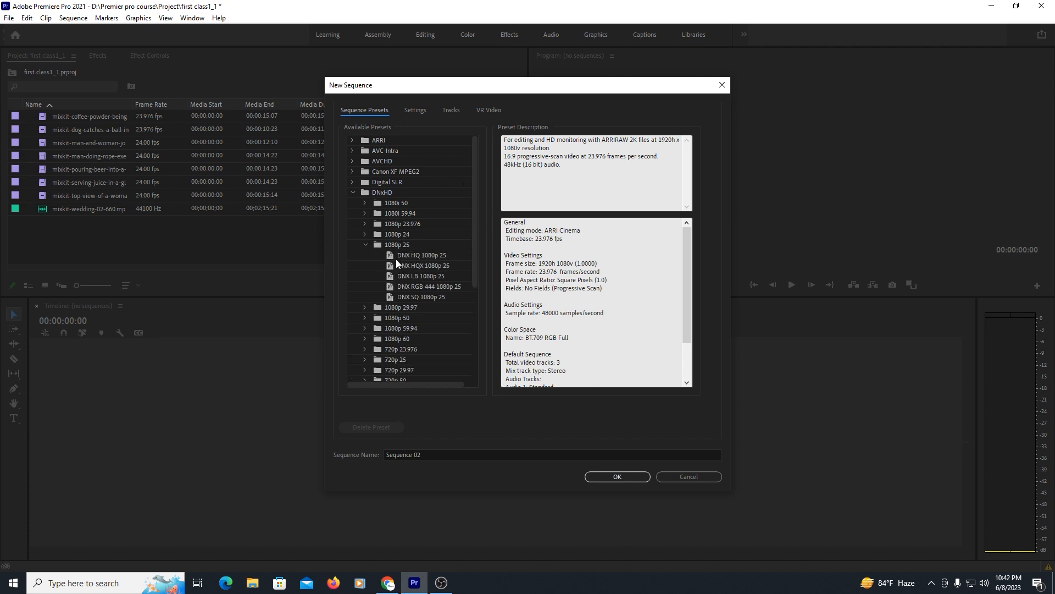
pyautogui.click(431, 256)
pyautogui.click(435, 454)
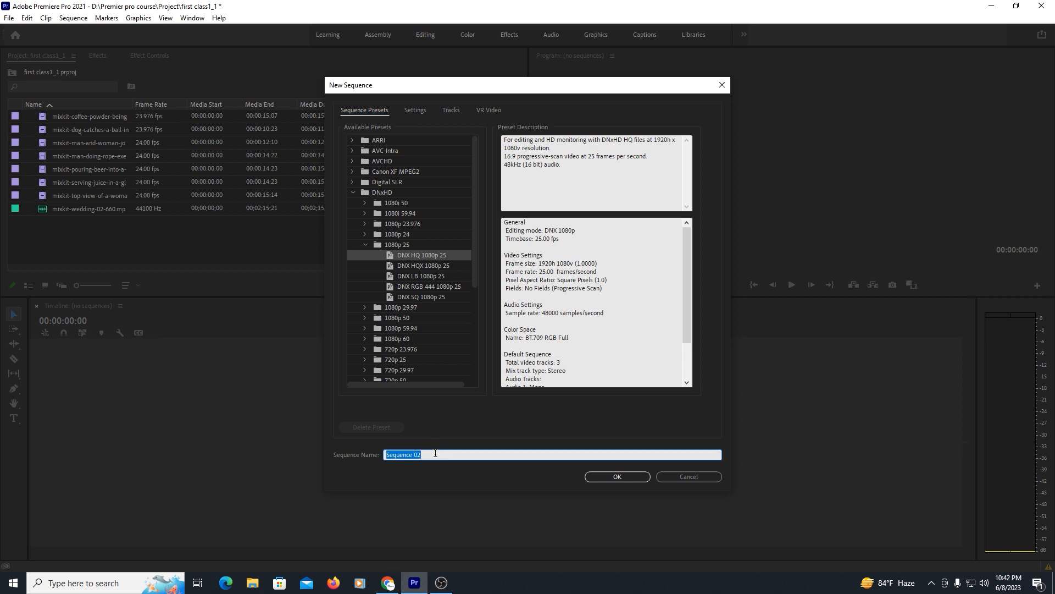
pyautogui.write('Reverse')
pyautogui.click(617, 473)
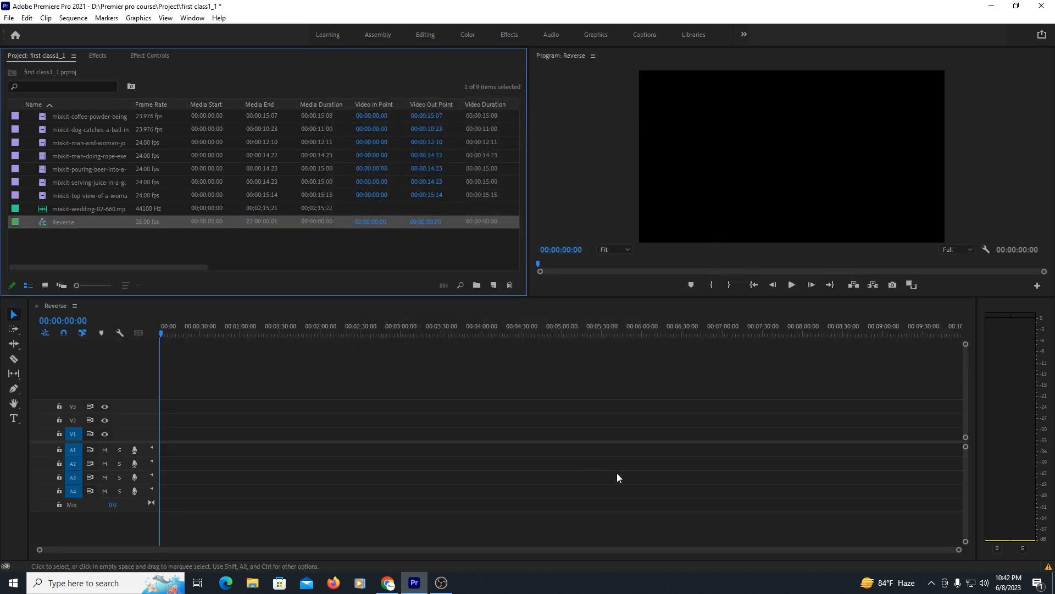
# Place all seven video clips on track V1, keeping the existing sequence settings, and expand the track to show the clip thumbnails
pyautogui.moveTo(26, 115); pyautogui.dragTo(105, 204)
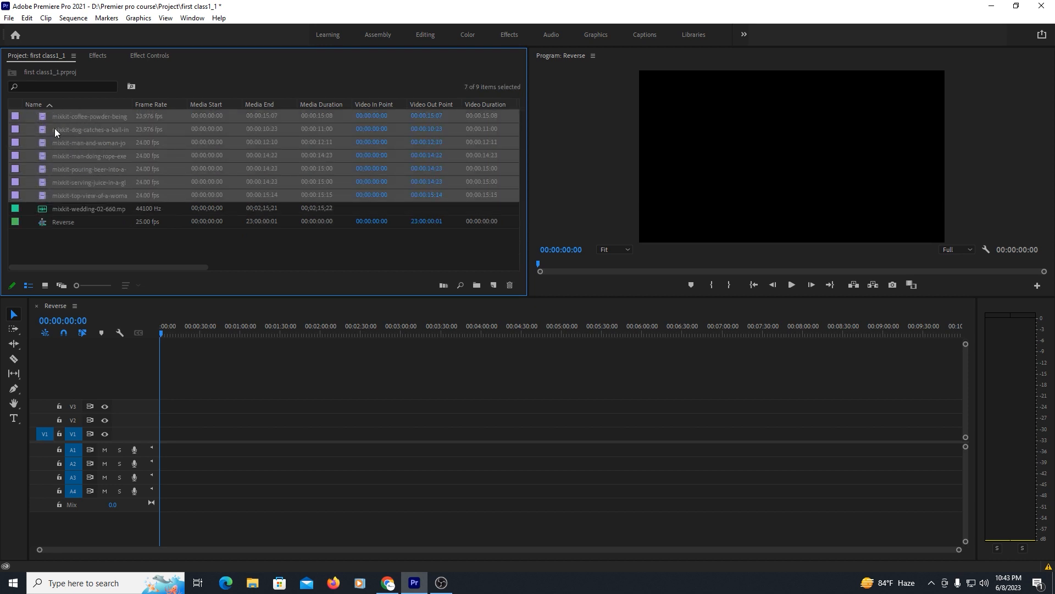
pyautogui.moveTo(35, 113); pyautogui.dragTo(269, 437)
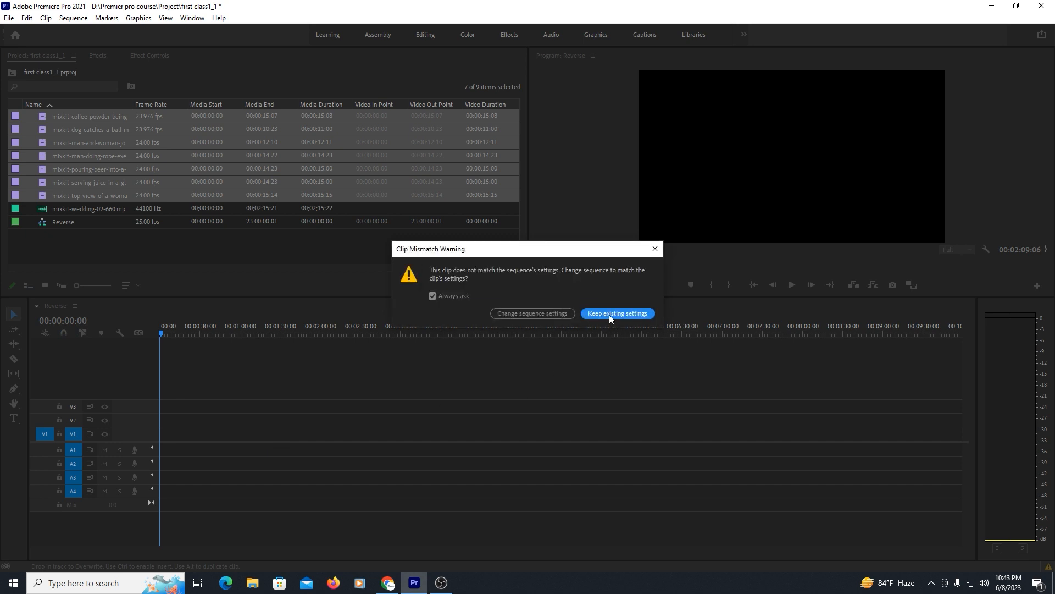
pyautogui.click(609, 314)
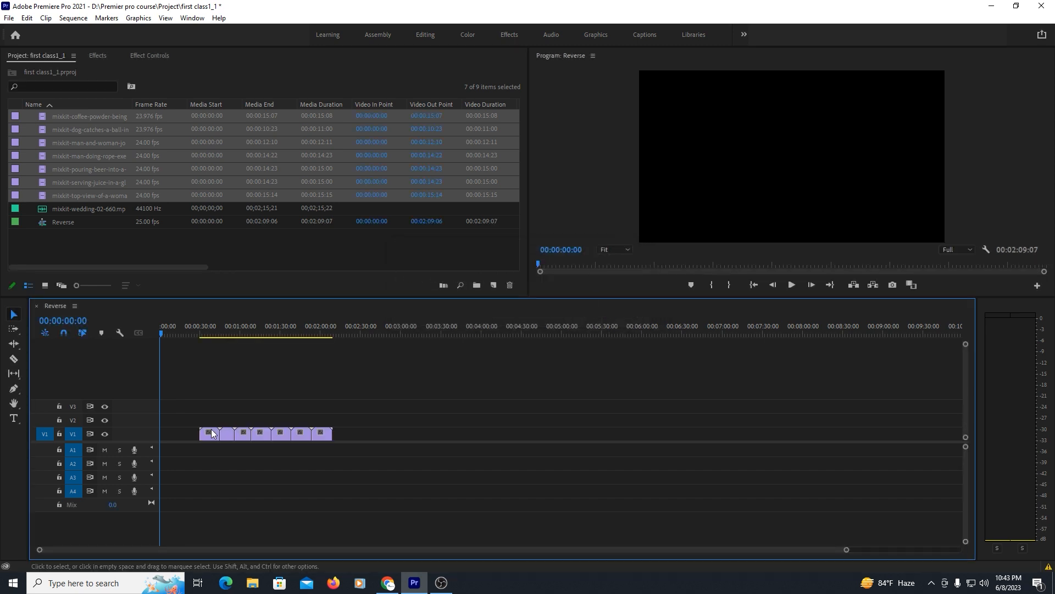
pyautogui.doubleClick(144, 432)
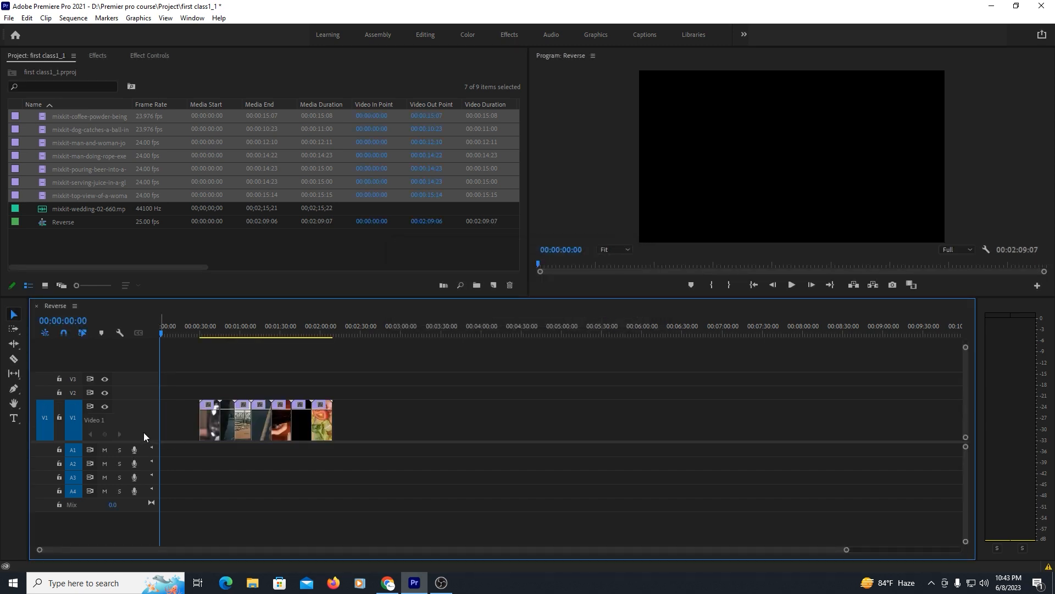
pyautogui.click(207, 330)
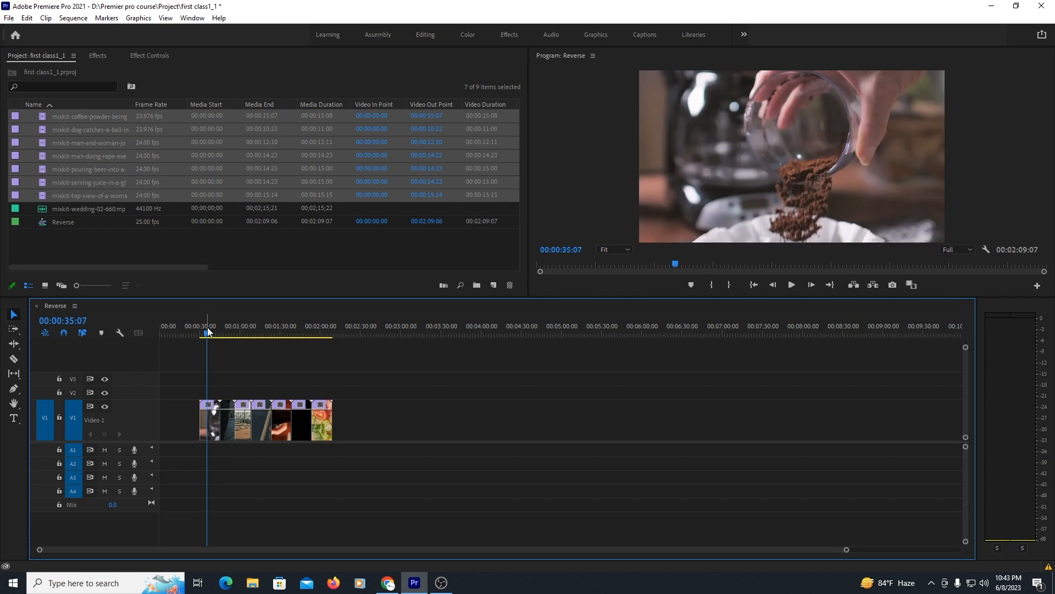
pyautogui.press('\\')
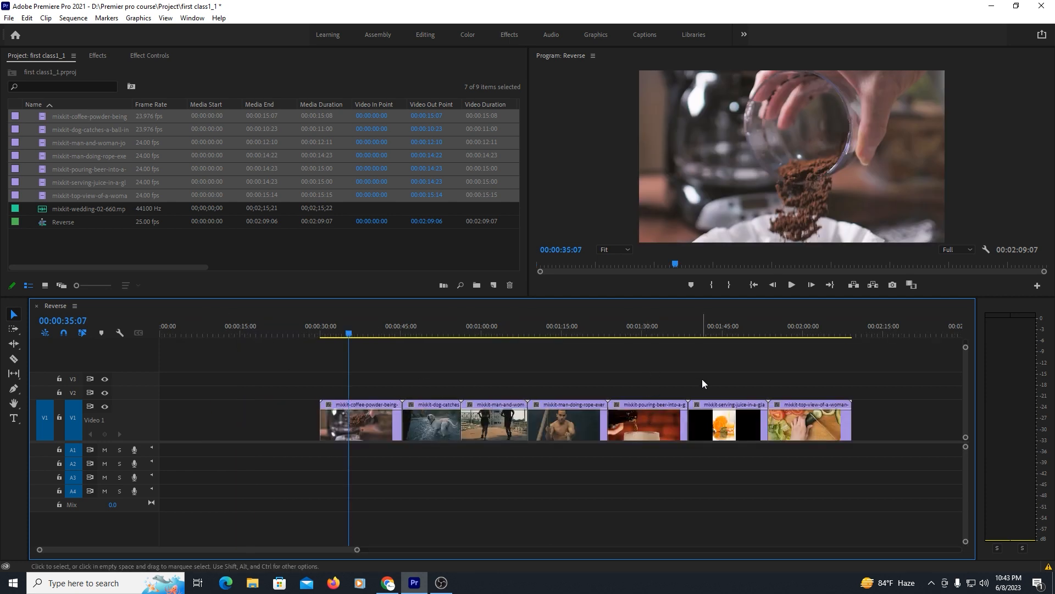
# Delete the rope exercise, pouring beer and serving juice clips from V1 and ripple delete the gap they leave
pyautogui.click(574, 425)
pyautogui.moveTo(562, 373); pyautogui.dragTo(720, 466)
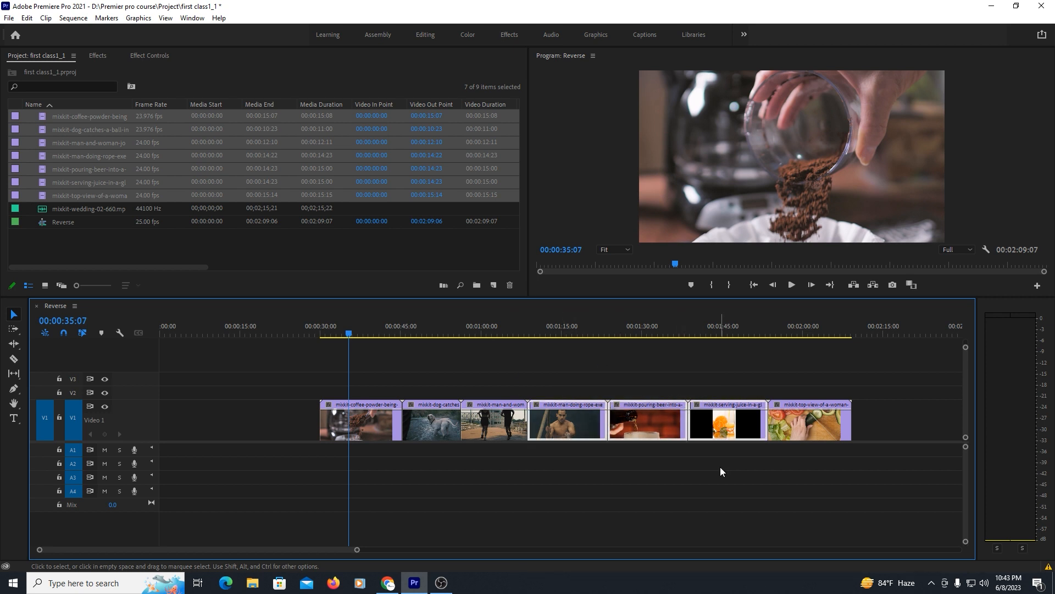
pyautogui.press('Delete')
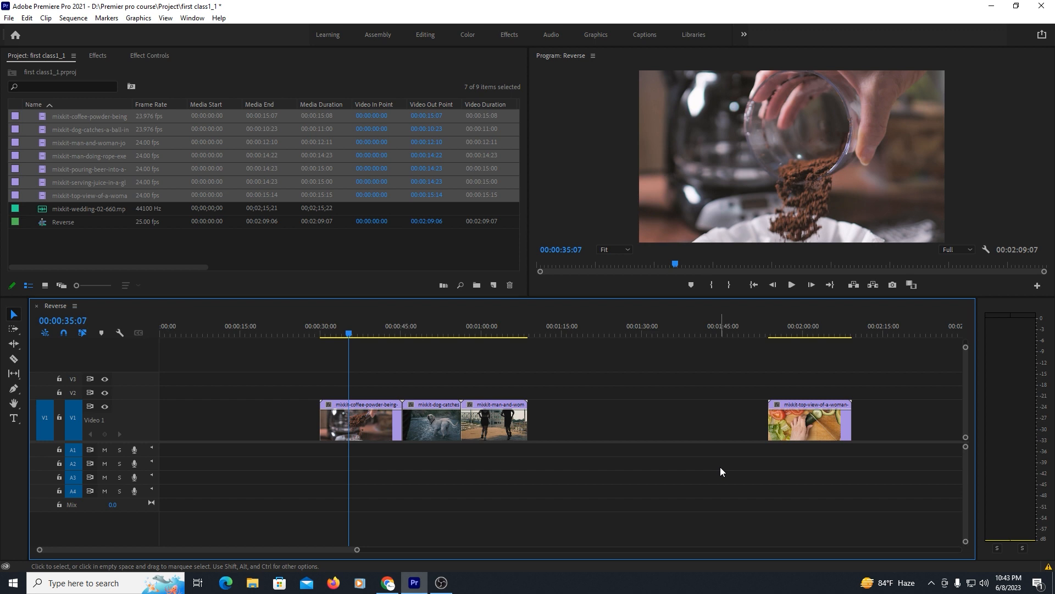
pyautogui.rightClick(575, 410)
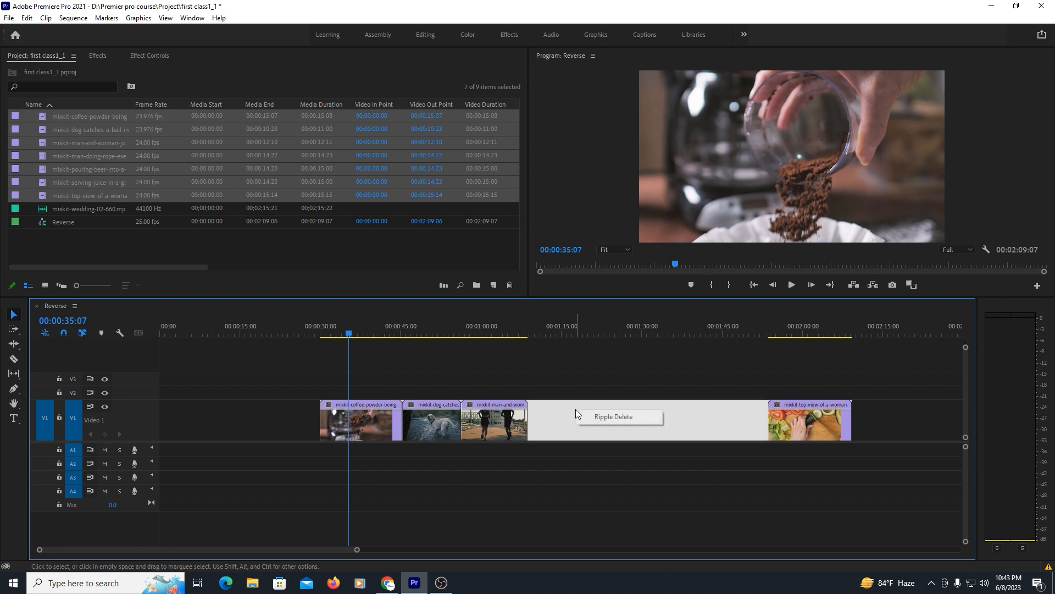
pyautogui.click(609, 417)
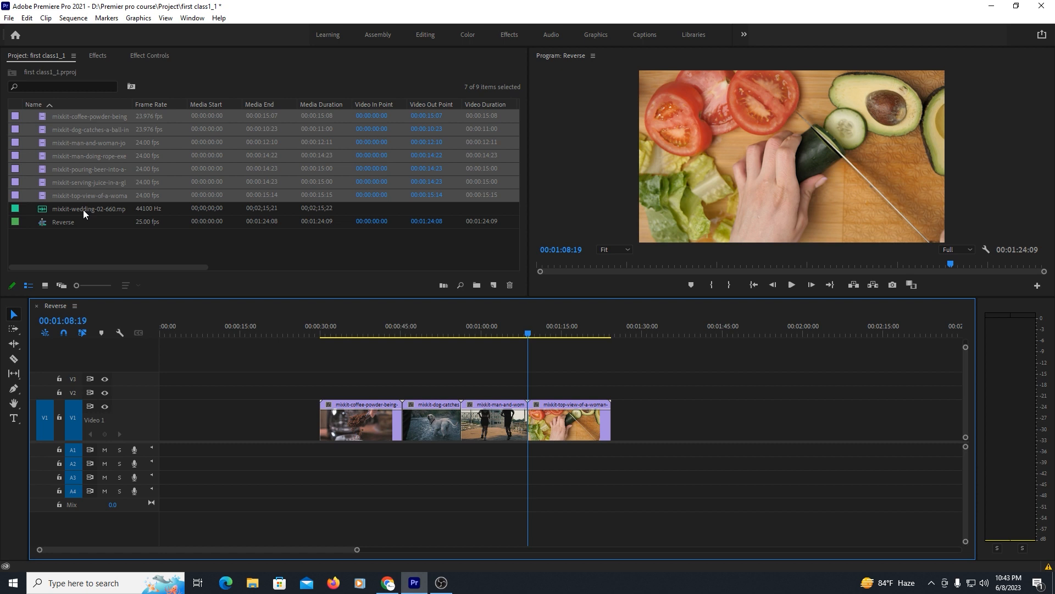
# Place the mixkit-wedding-02-660 audio on track A1 at about 20 seconds and expand the audio track
pyautogui.moveTo(80, 210); pyautogui.dragTo(266, 447)
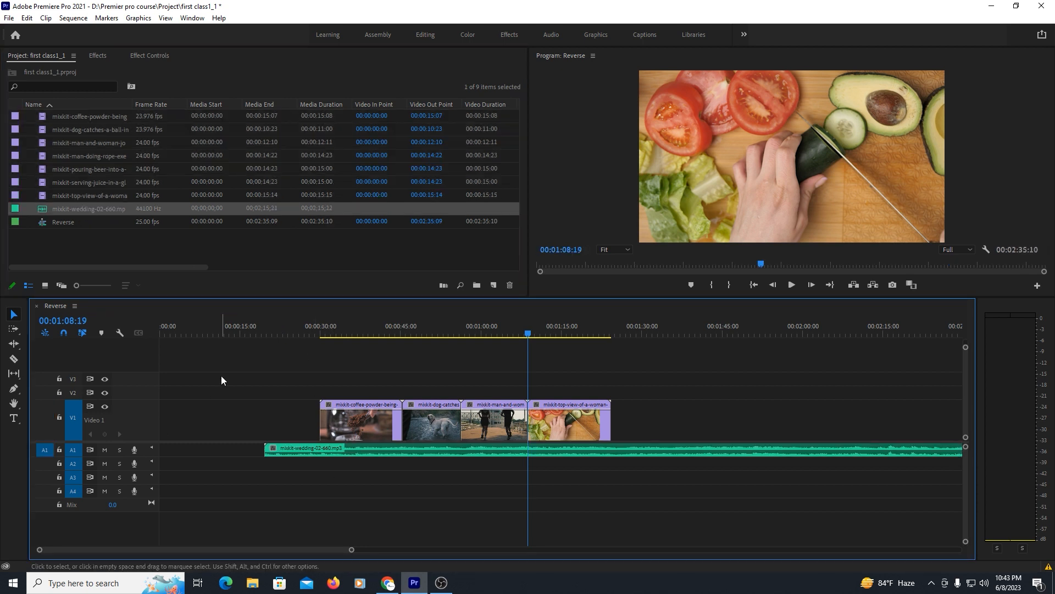
pyautogui.doubleClick(147, 448)
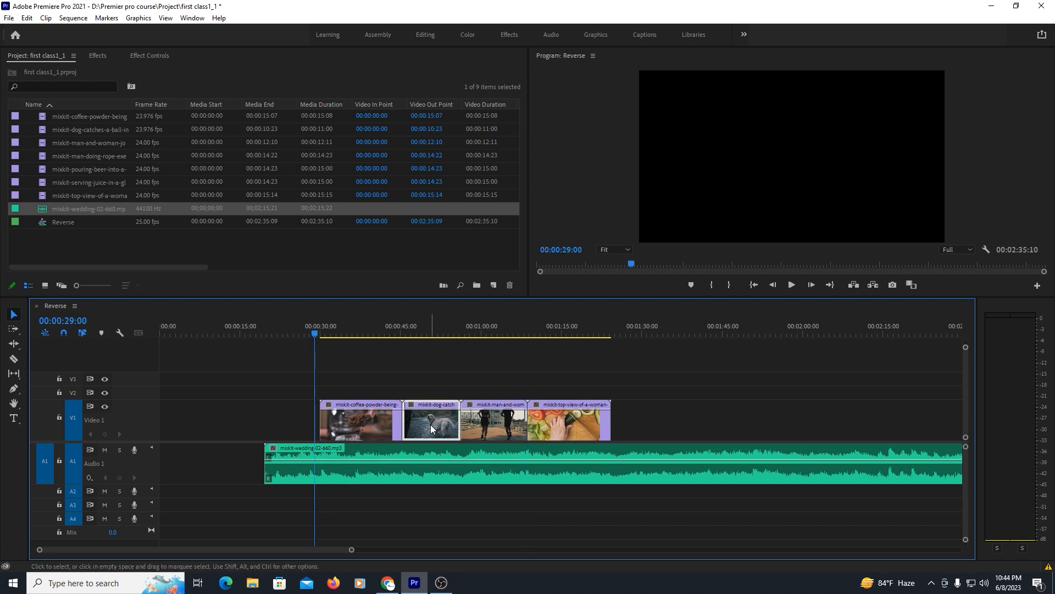
# Move the dog clip to about 16 seconds on V1 and shift the other three clips about 54 seconds later together
pyautogui.moveTo(430, 424); pyautogui.dragTo(266, 421)
pyautogui.moveTo(656, 393); pyautogui.dragTo(318, 430)
pyautogui.moveTo(393, 426); pyautogui.dragTo(683, 427)
# Move the music to start at about 30 seconds on A1 and align the start of the dog clip with it
pyautogui.press('=')
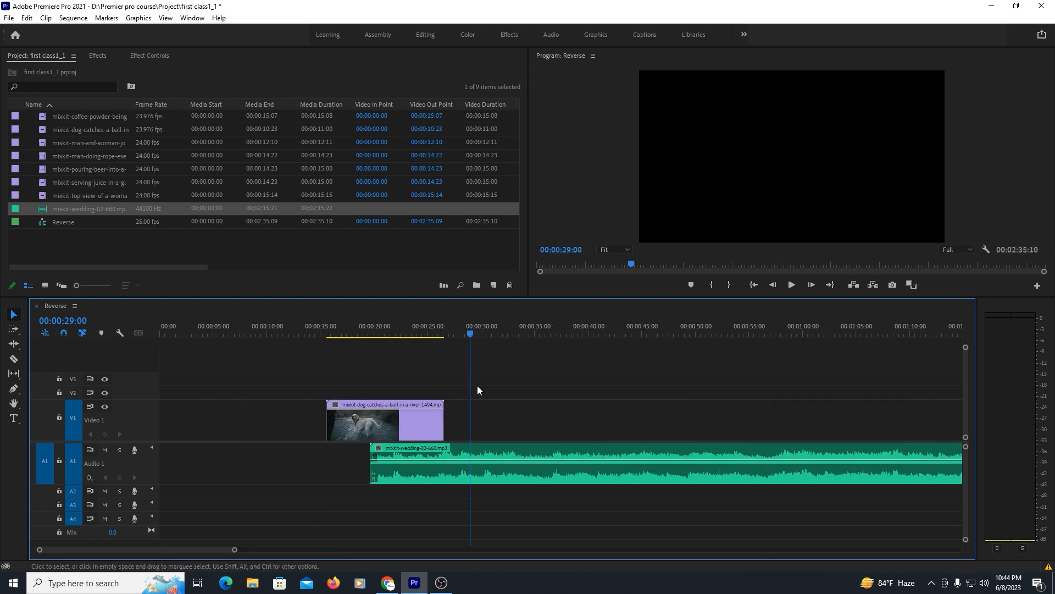
pyautogui.press('=')
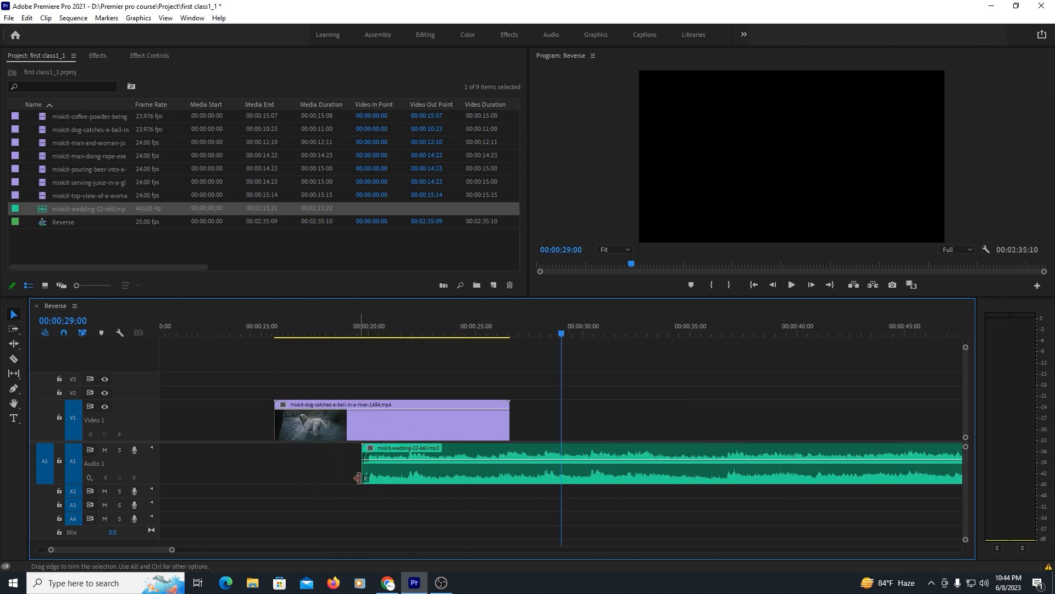
pyautogui.moveTo(356, 473); pyautogui.dragTo(584, 481)
pyautogui.press('-')
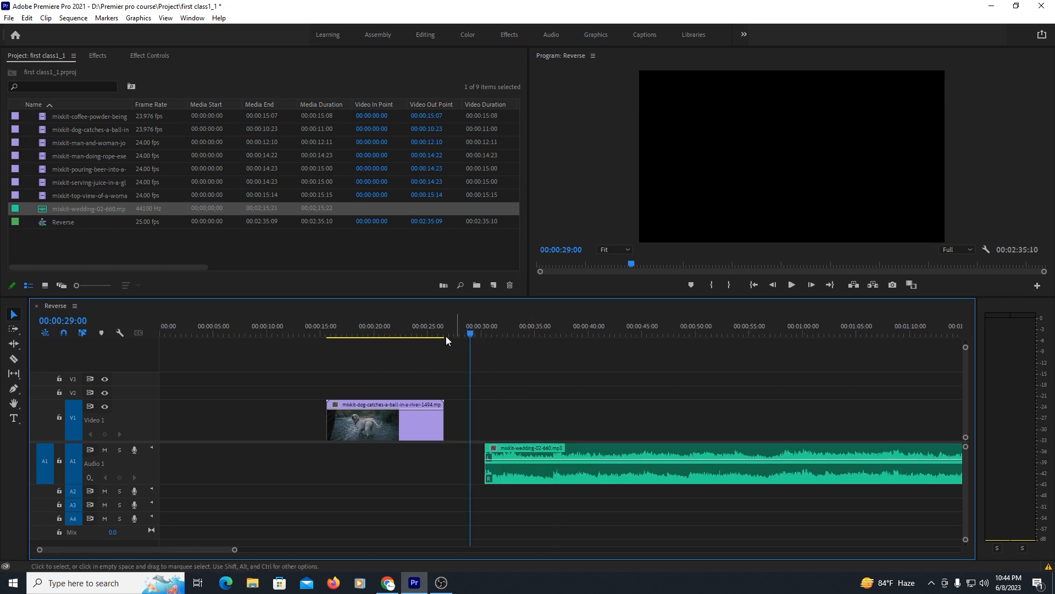
pyautogui.moveTo(429, 428); pyautogui.dragTo(538, 426)
pyautogui.click(516, 329)
pyautogui.press('=')
pyautogui.press('-')
pyautogui.press('-')
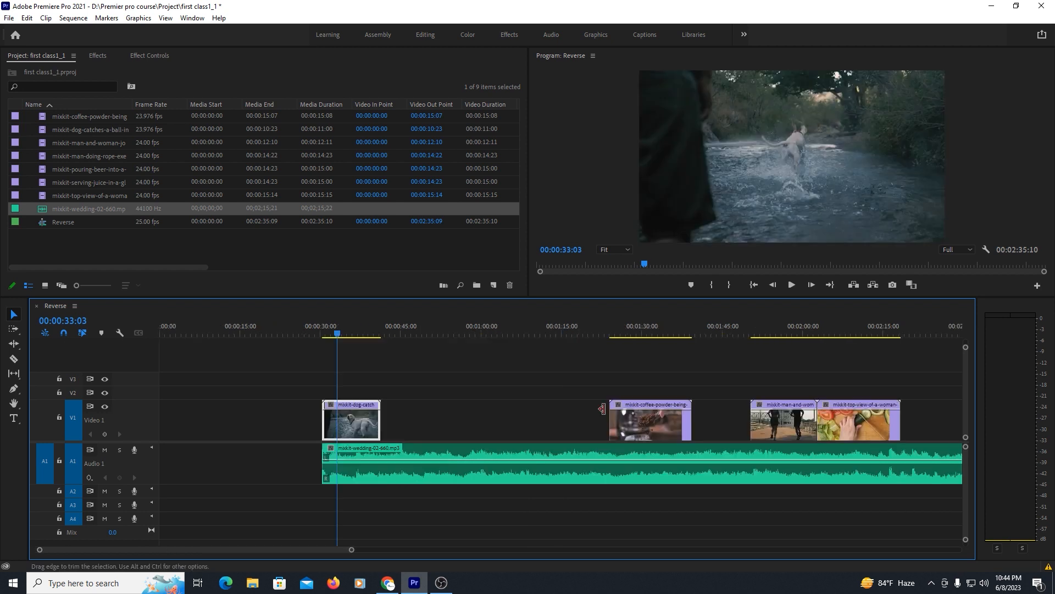
# Ripple delete both gaps on V1 so the coffee, jogging and vegetable clips directly follow the dog clip
pyautogui.rightClick(454, 418)
pyautogui.click(483, 424)
pyautogui.rightClick(481, 417)
pyautogui.click(511, 422)
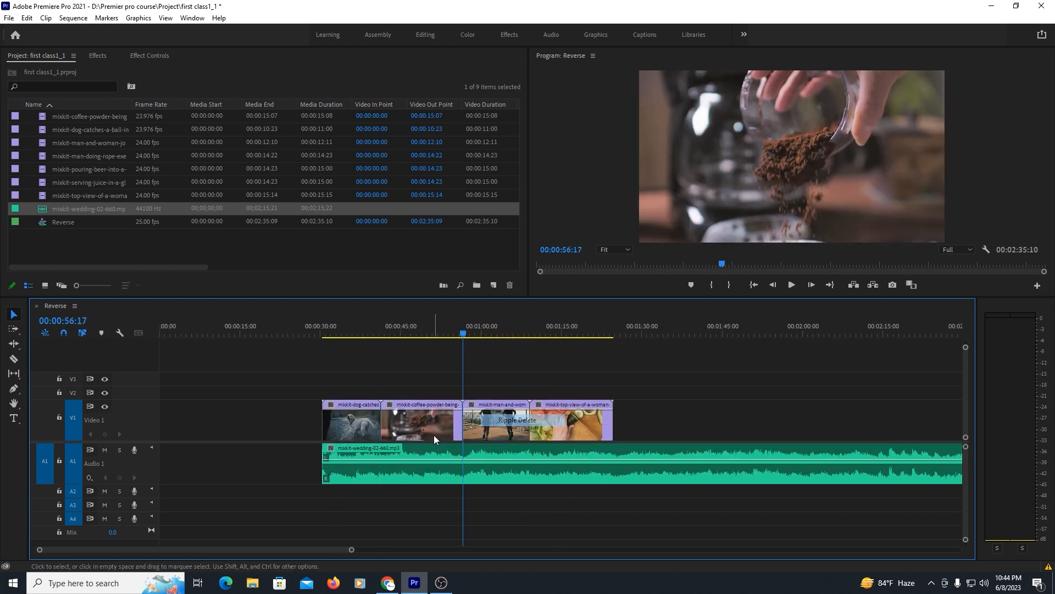
# Reverse the playback speed of the dog clip on V1
pyautogui.click(355, 325)
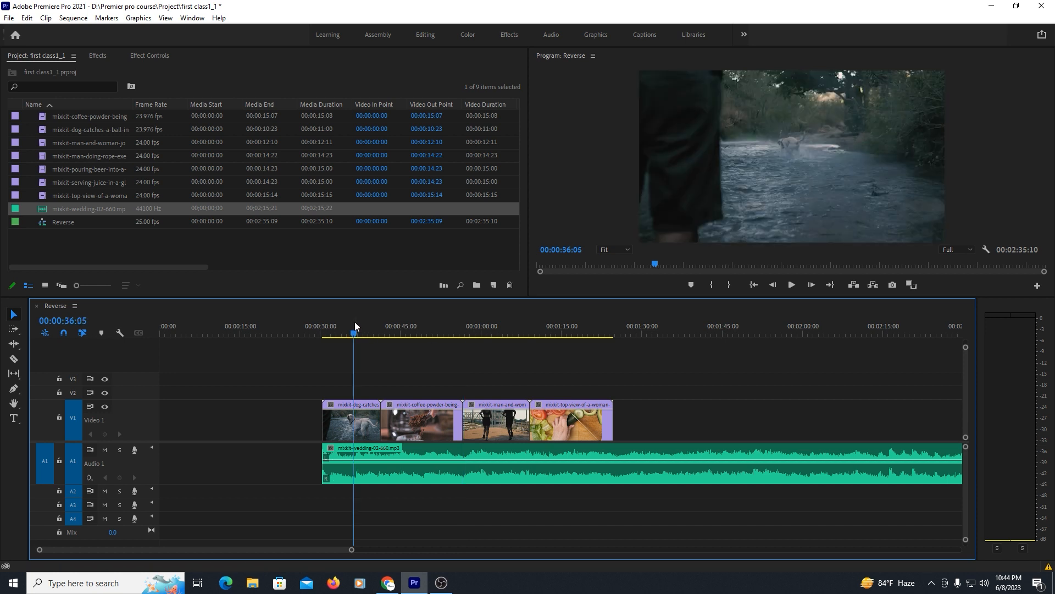
pyautogui.rightClick(353, 422)
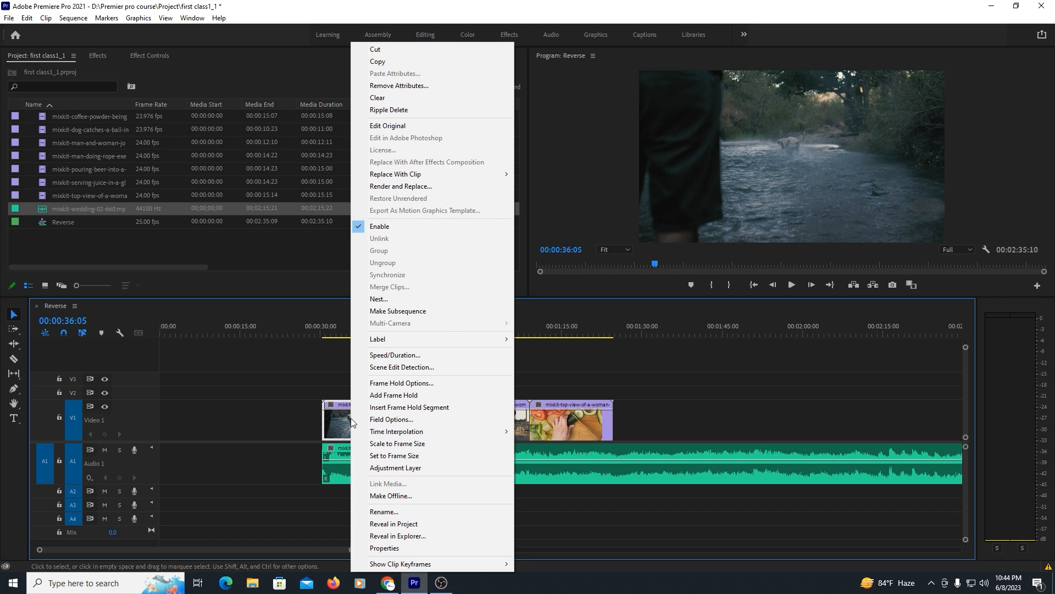
pyautogui.click(408, 355)
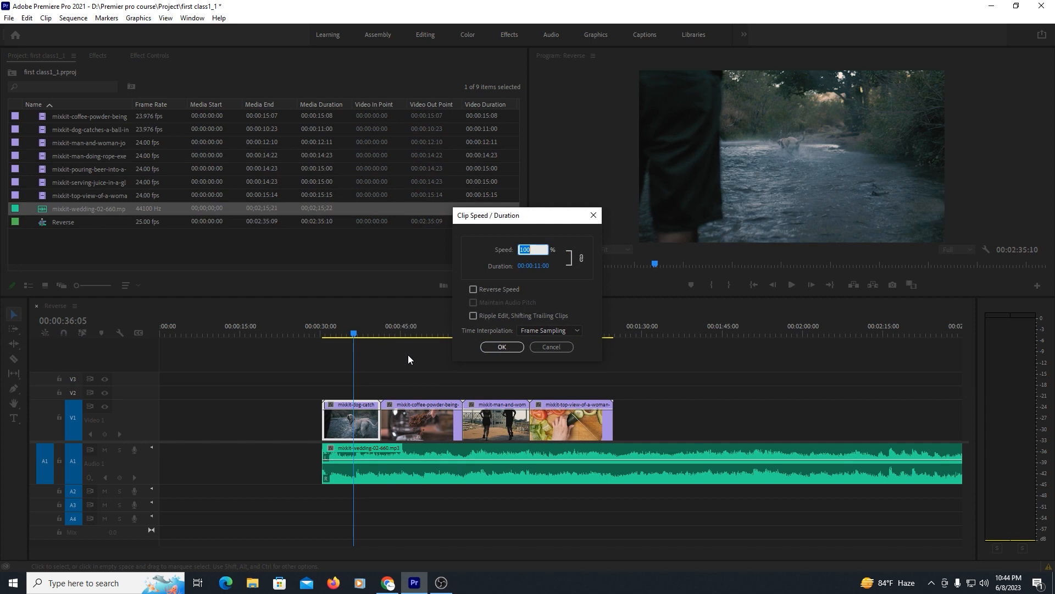
pyautogui.click(474, 289)
pyautogui.click(502, 347)
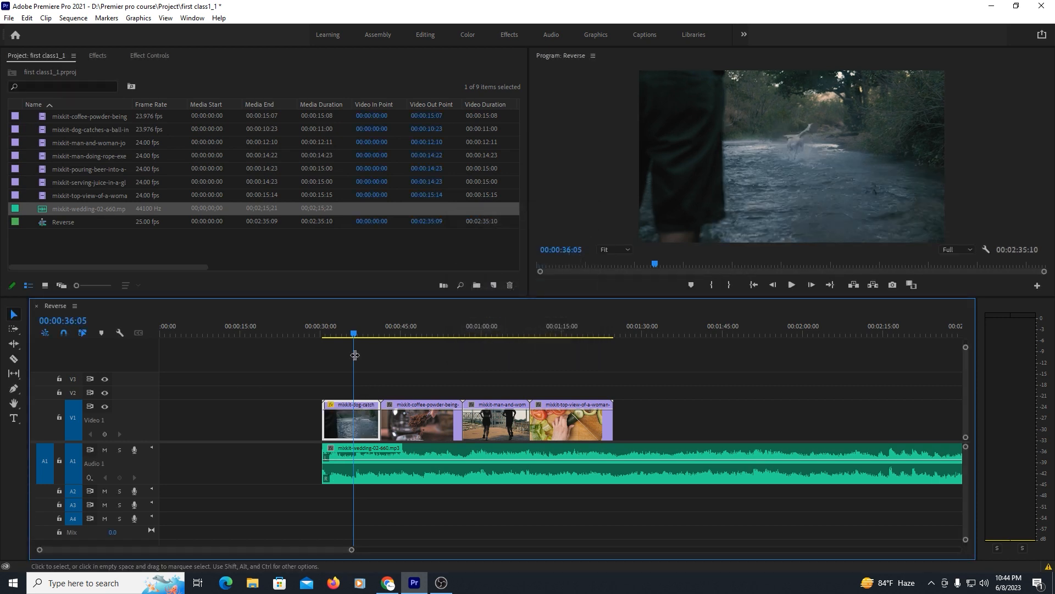
# Play back the reversed dog clip from its start to check its motion
pyautogui.moveTo(316, 328); pyautogui.dragTo(329, 328)
pyautogui.press('space')
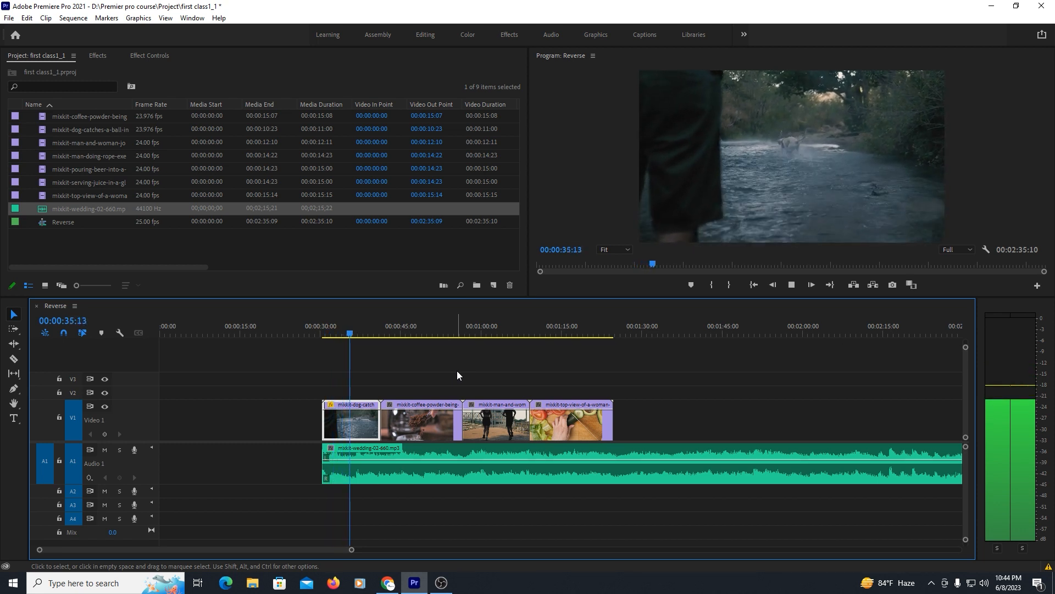
pyautogui.press('space')
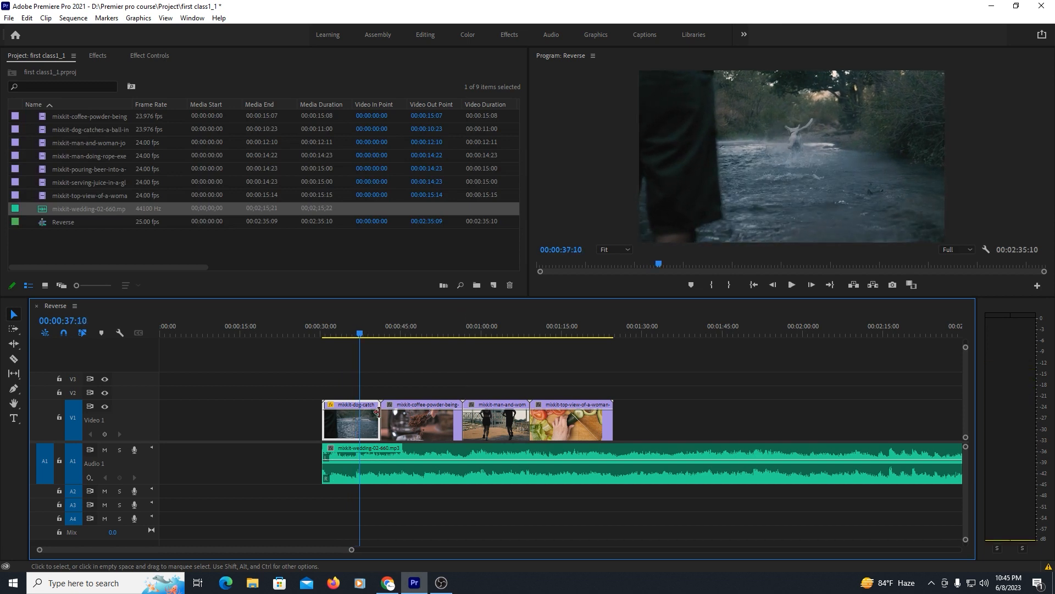
# Apply Reverse Speed with Optical Flow time interpolation to all four clips on V1 together
pyautogui.moveTo(283, 390); pyautogui.dragTo(626, 416)
pyautogui.rightClick(415, 418)
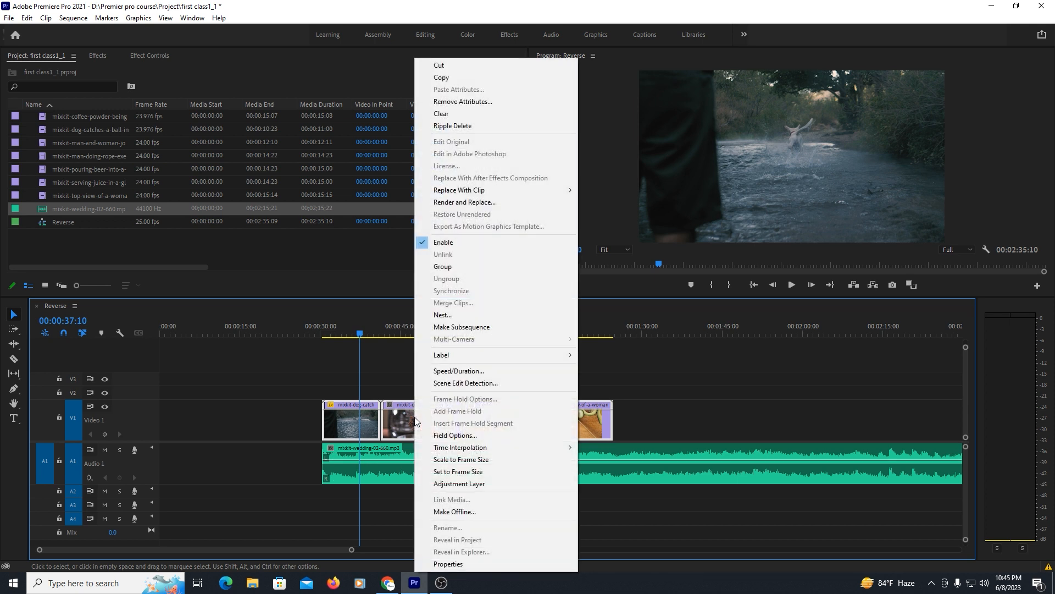
pyautogui.click(464, 371)
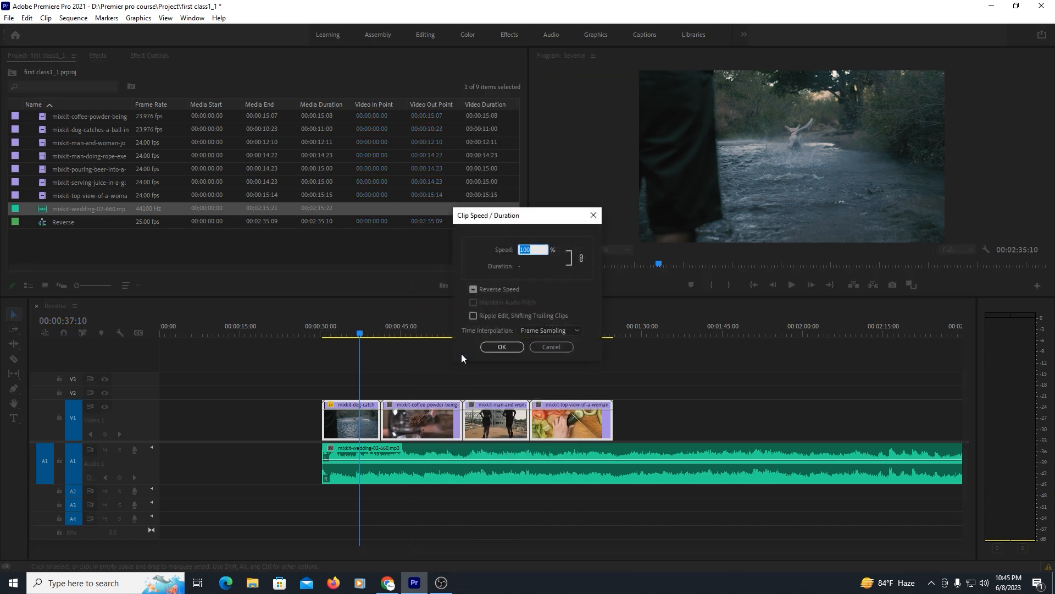
pyautogui.click(475, 289)
pyautogui.click(565, 331)
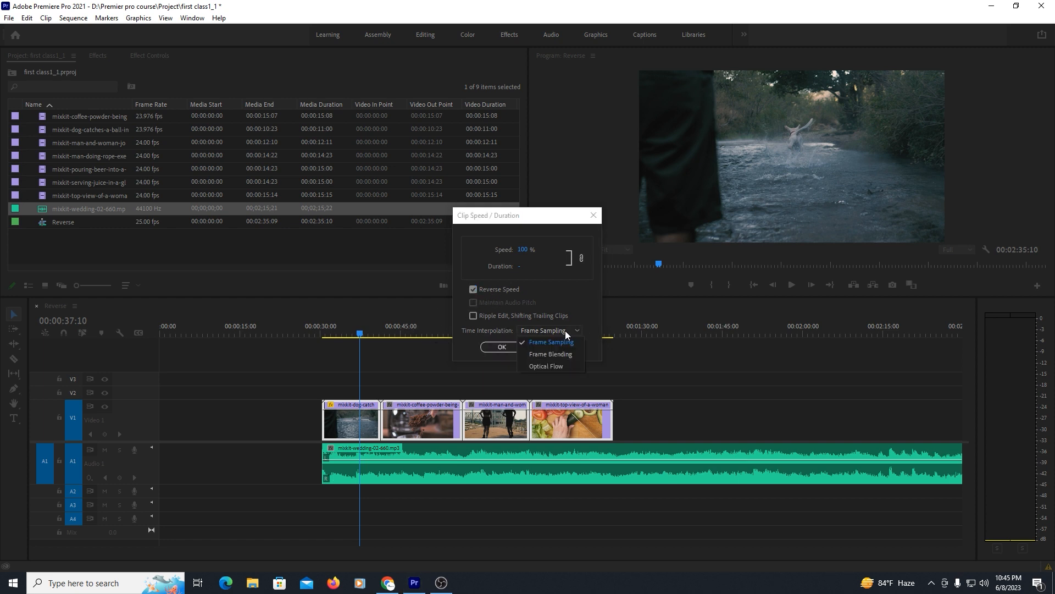
pyautogui.click(547, 366)
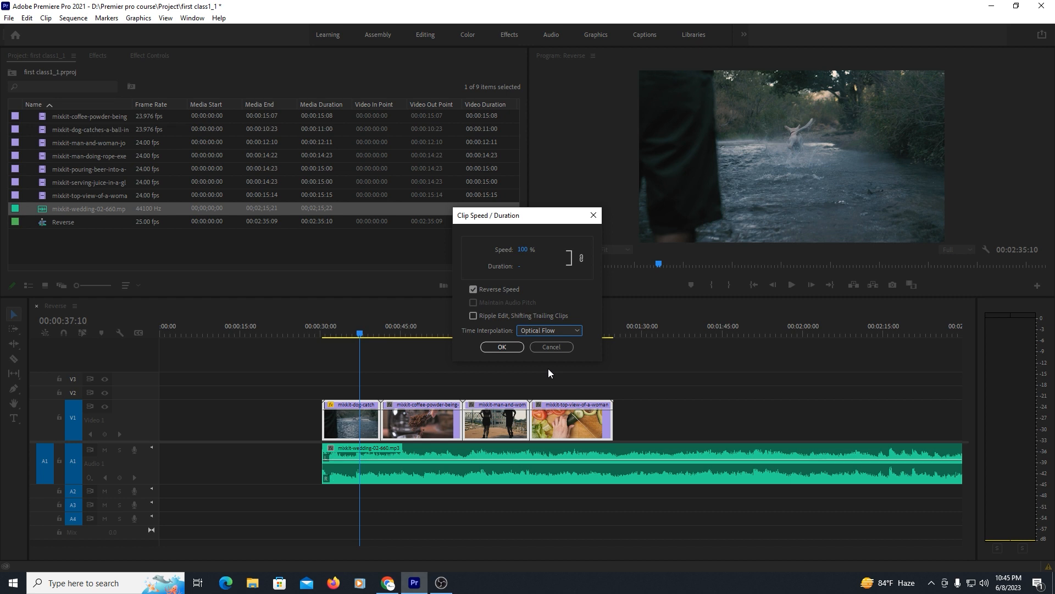
pyautogui.click(502, 346)
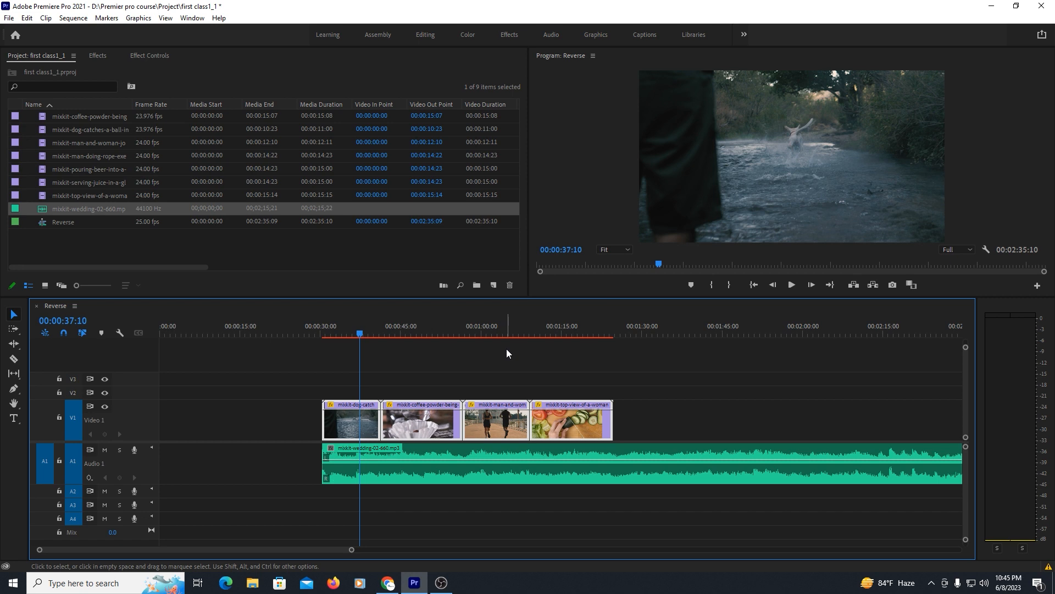
# Split the dog clip at 00:00:34:11 and delete the part before the cut
pyautogui.press('=')
pyautogui.press('=')
pyautogui.press('=')
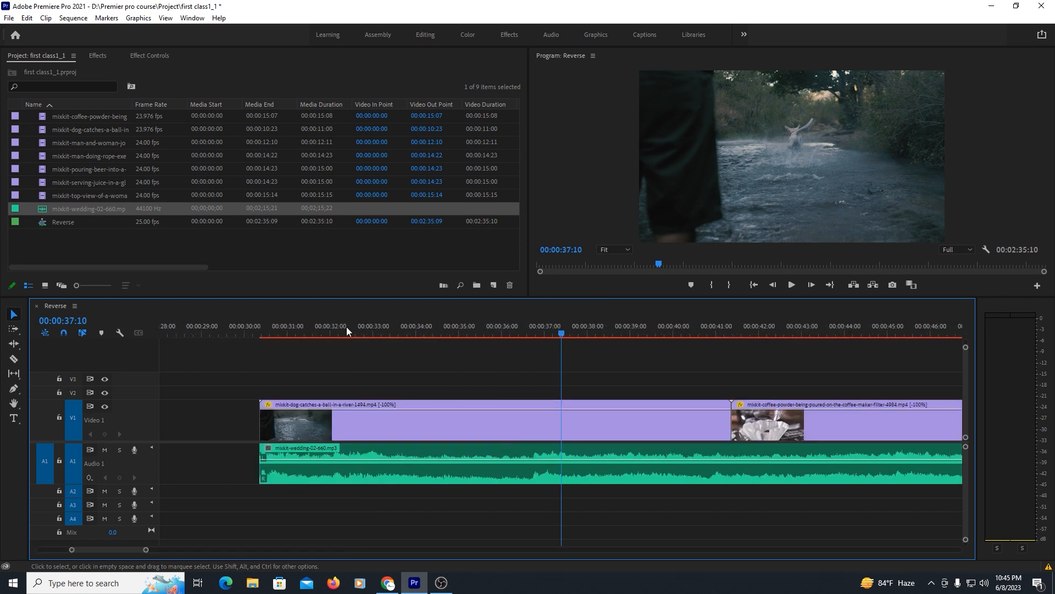
pyautogui.moveTo(306, 326); pyautogui.dragTo(436, 353)
pyautogui.hotkey('ctrl', 'k')
pyautogui.click(347, 428)
pyautogui.press('Delete')
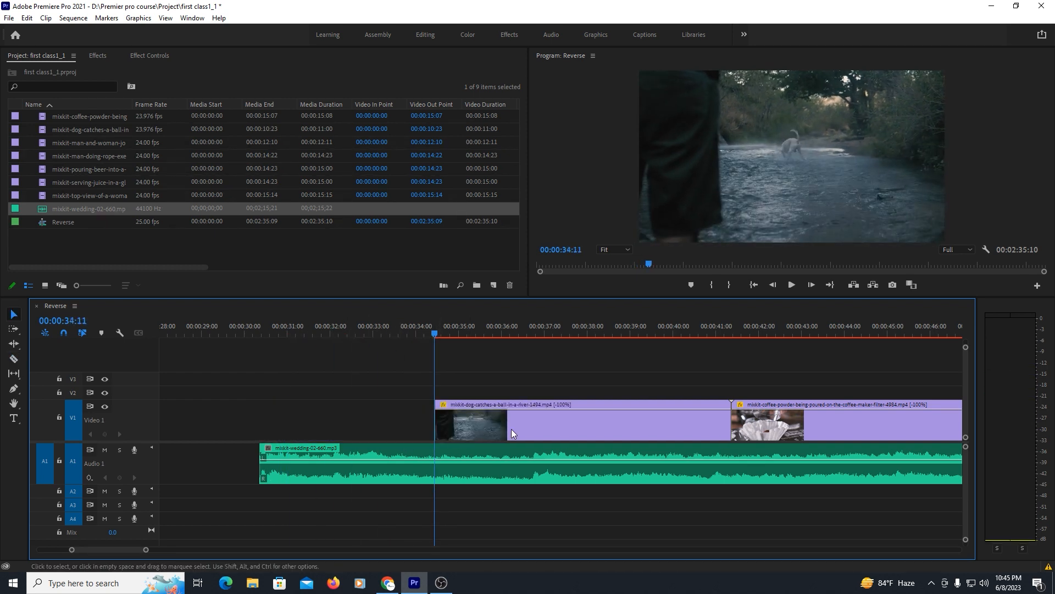
# Move the dog clip back to the start of the music and trim its end to 00:00:36:18
pyautogui.moveTo(609, 430); pyautogui.dragTo(436, 430)
pyautogui.moveTo(421, 329); pyautogui.dragTo(535, 347)
pyautogui.moveTo(555, 423); pyautogui.dragTo(543, 429)
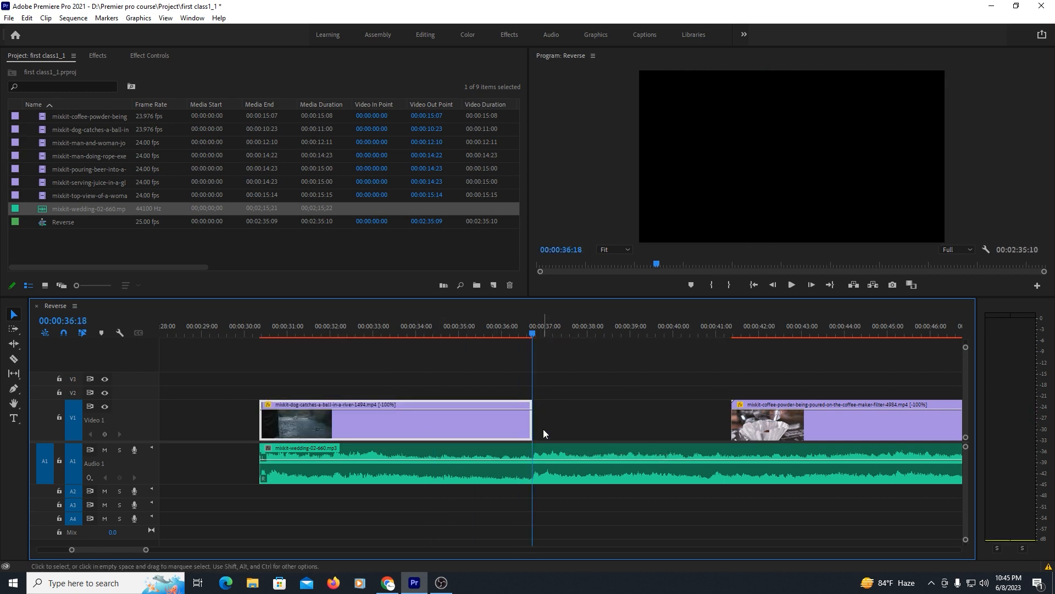
# Cut away the coffee clip's opening up to 00:00:44:21 and move the remainder directly behind the dog clip
pyautogui.press('-')
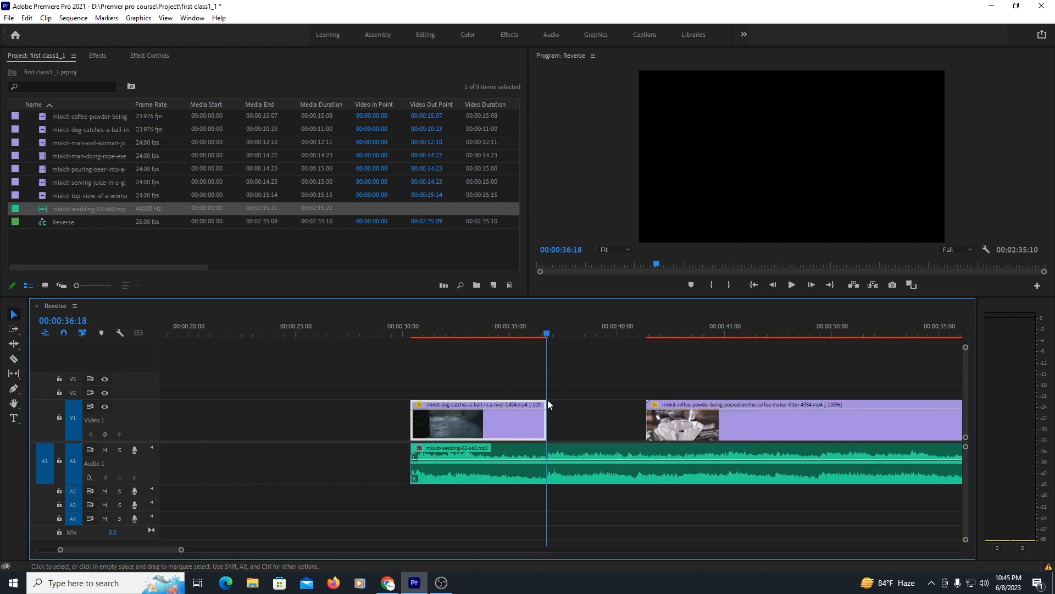
pyautogui.press('-')
pyautogui.click(611, 355)
pyautogui.press('=')
pyautogui.press('-')
pyautogui.moveTo(576, 328); pyautogui.dragTo(641, 377)
pyautogui.press('=')
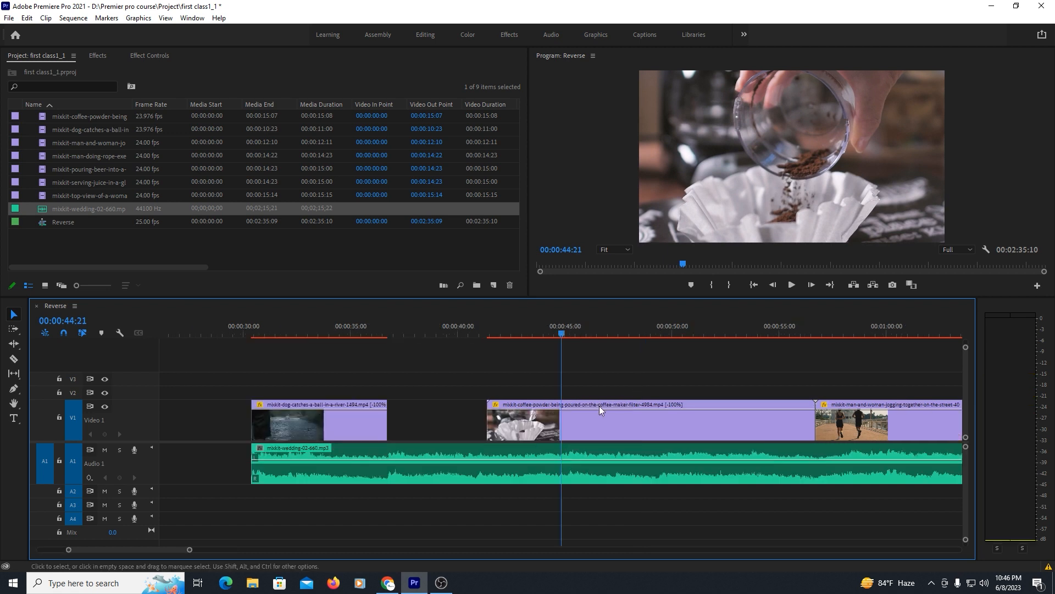
pyautogui.hotkey('ctrl', 'k')
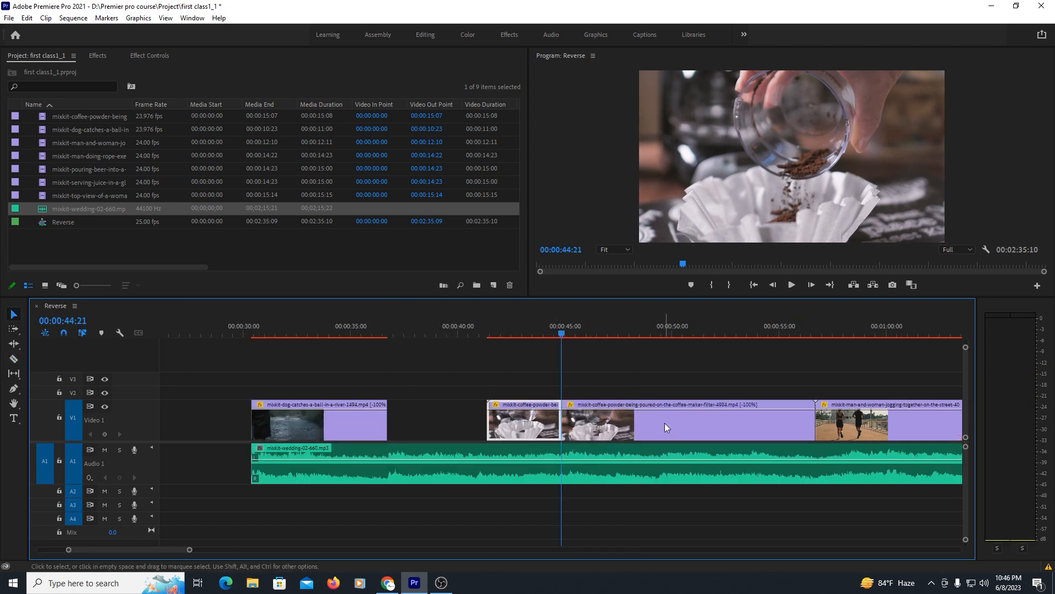
pyautogui.press('Delete')
pyautogui.moveTo(651, 423); pyautogui.dragTo(477, 424)
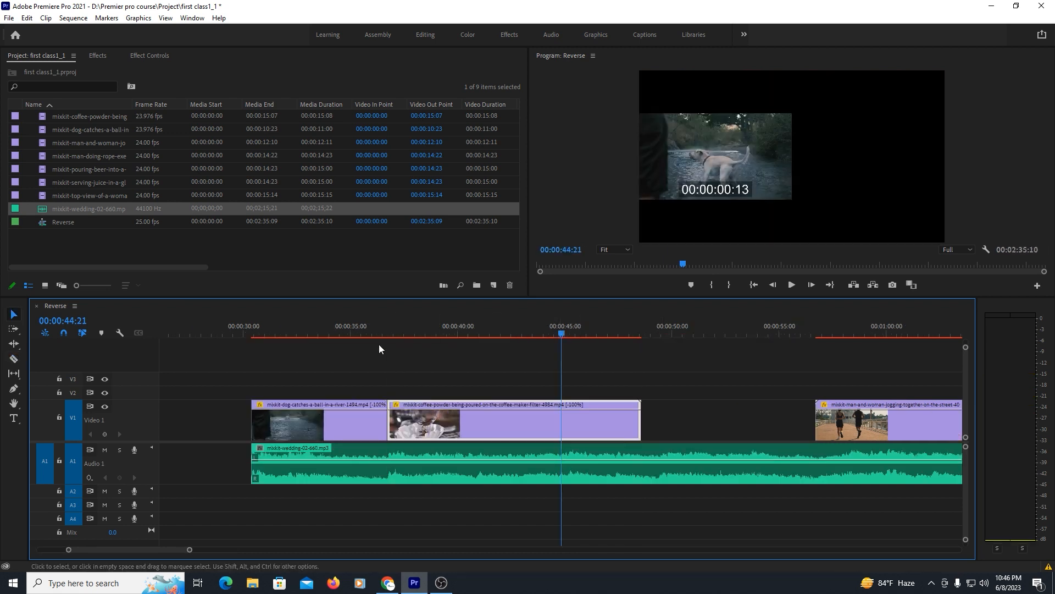
# Split the coffee clip at 00:00:43:18 and delete the part after the cut
pyautogui.moveTo(419, 330); pyautogui.dragTo(539, 337)
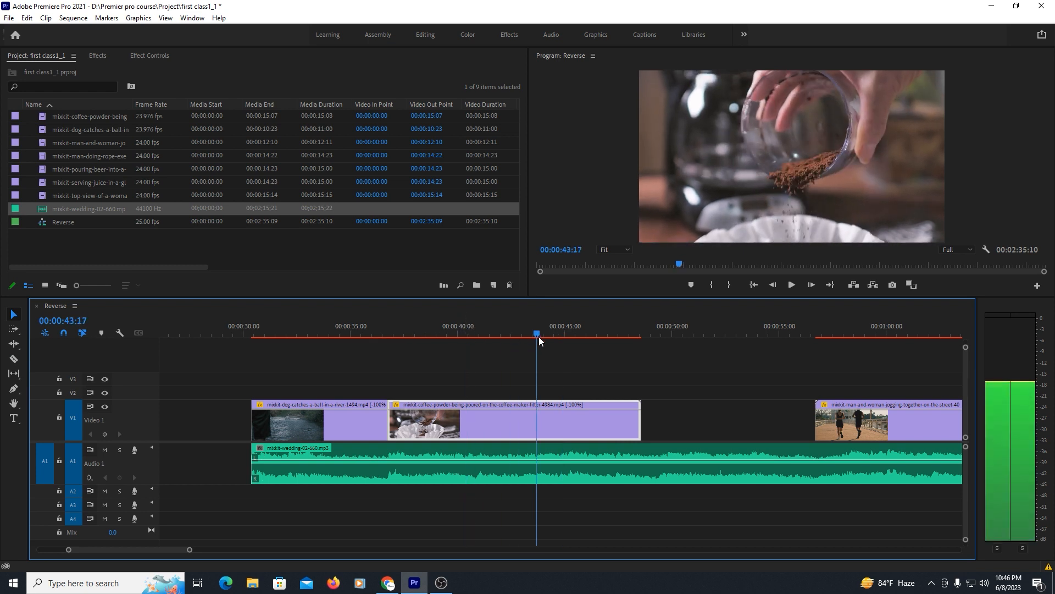
pyautogui.hotkey('ctrl', 'k')
pyautogui.click(585, 426)
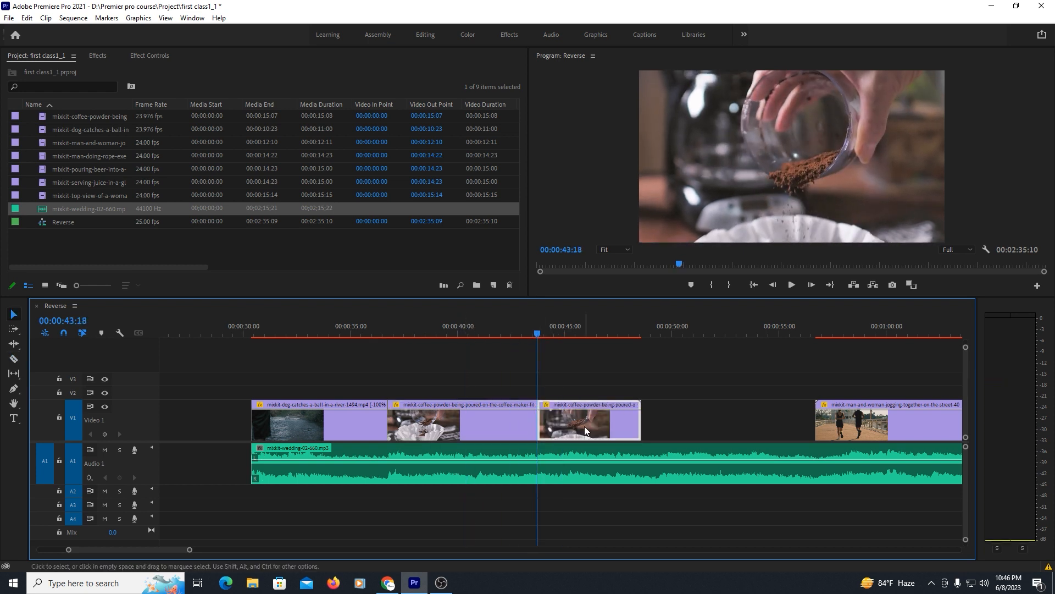
pyautogui.press('Delete')
# Attach the jogging clip to the end of the coffee clip, trim its start to 00:00:45:16, and close the resulting gap
pyautogui.press('-')
pyautogui.press('=')
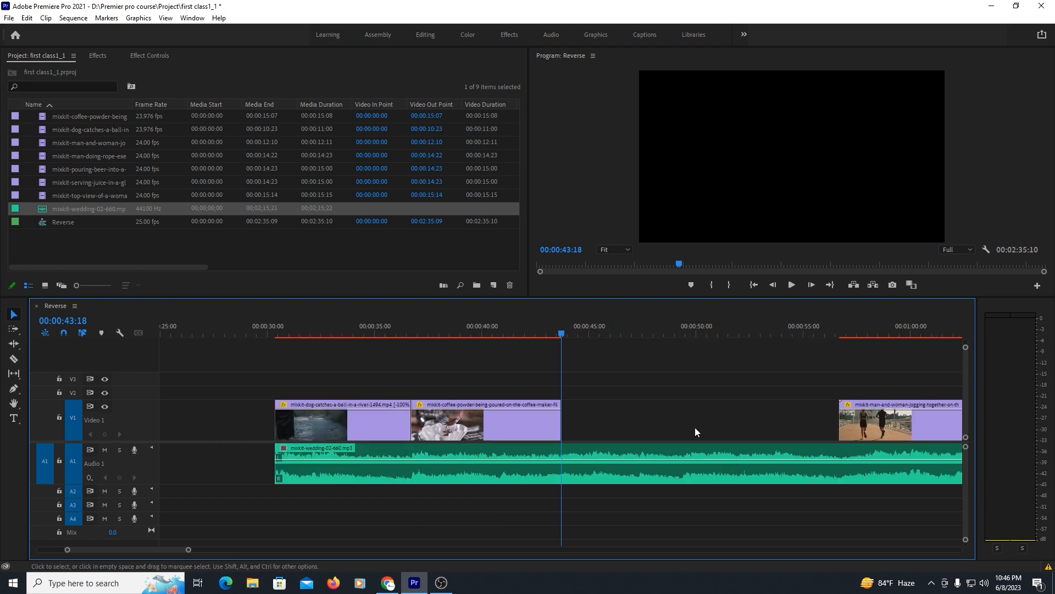
pyautogui.moveTo(852, 427); pyautogui.dragTo(622, 420)
pyautogui.moveTo(565, 332); pyautogui.dragTo(603, 333)
pyautogui.moveTo(565, 428); pyautogui.dragTo(606, 431)
pyautogui.moveTo(695, 426); pyautogui.dragTo(658, 425)
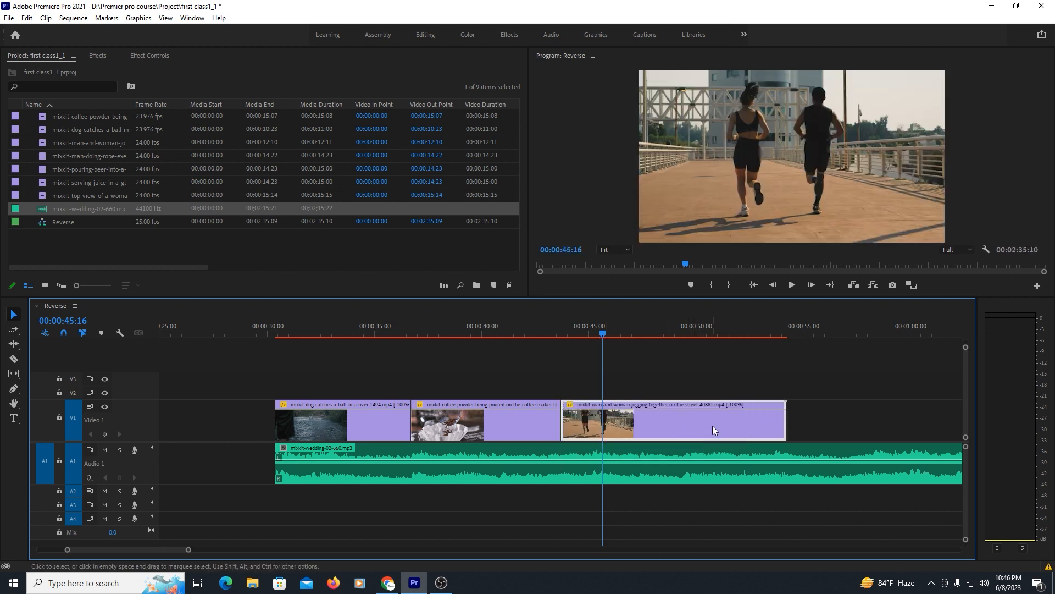
# Trim the jogging clip's end to 00:00:49:10 and ripple delete the gap before the vegetable clip
pyautogui.moveTo(596, 330); pyautogui.dragTo(685, 349)
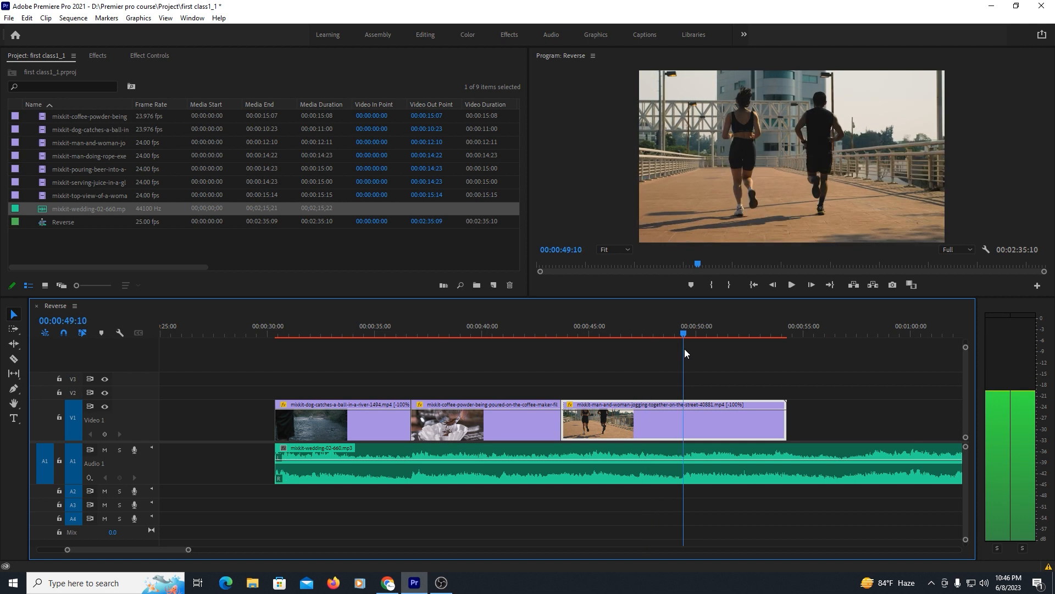
pyautogui.press('c')
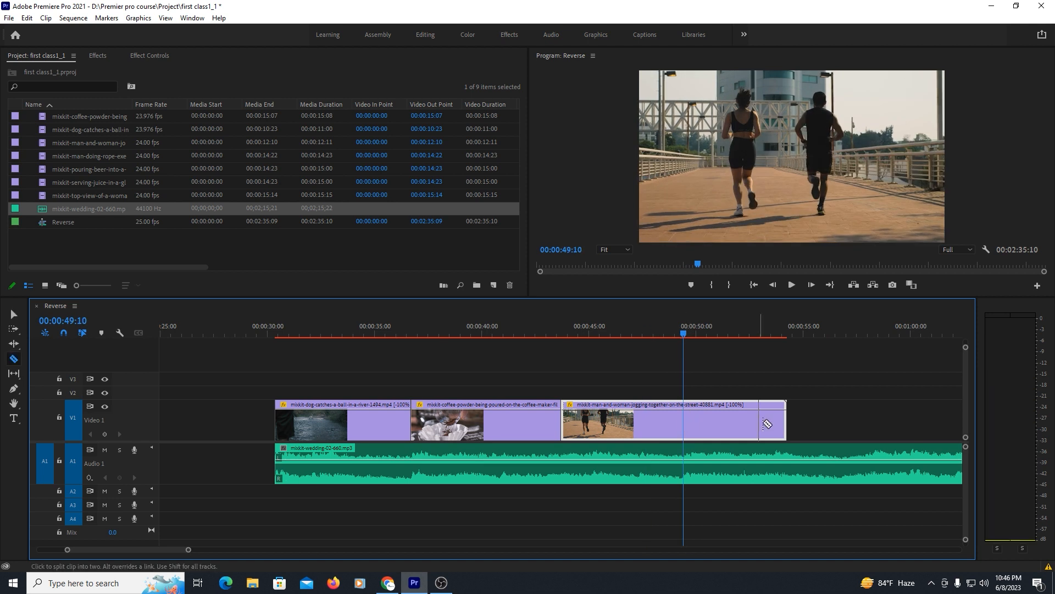
pyautogui.press('v')
pyautogui.moveTo(785, 418); pyautogui.dragTo(683, 423)
pyautogui.press('-')
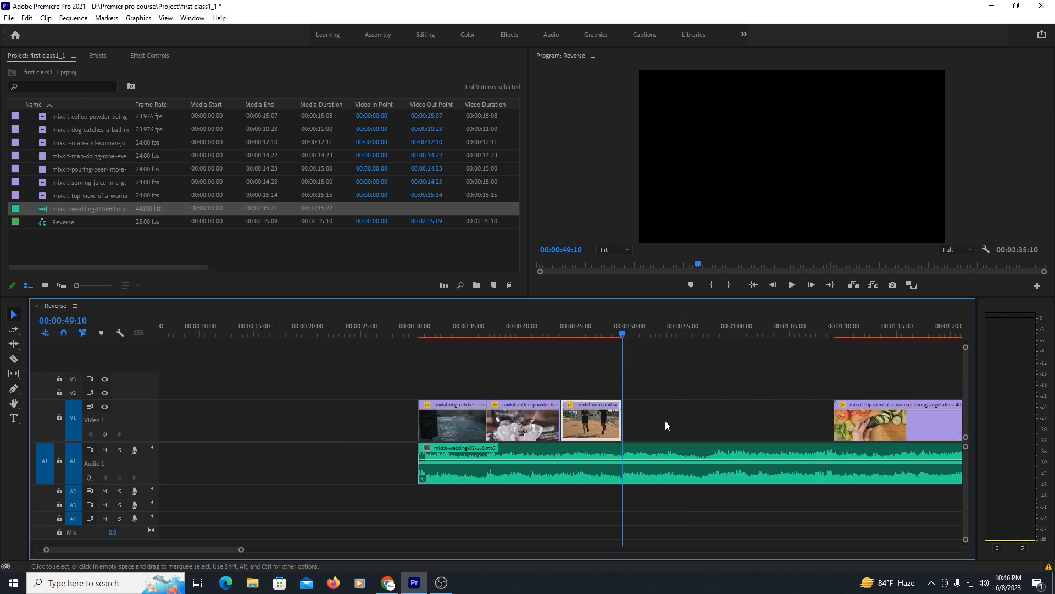
pyautogui.rightClick(668, 420)
pyautogui.click(701, 427)
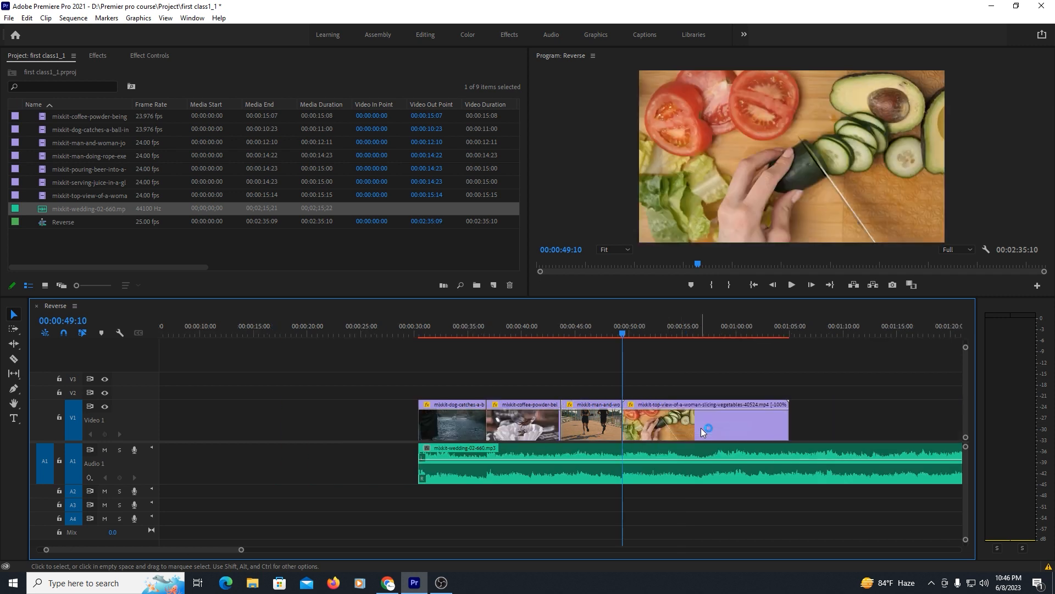
# Trim the start of the vegetable clip to 00:00:52:05
pyautogui.press('=')
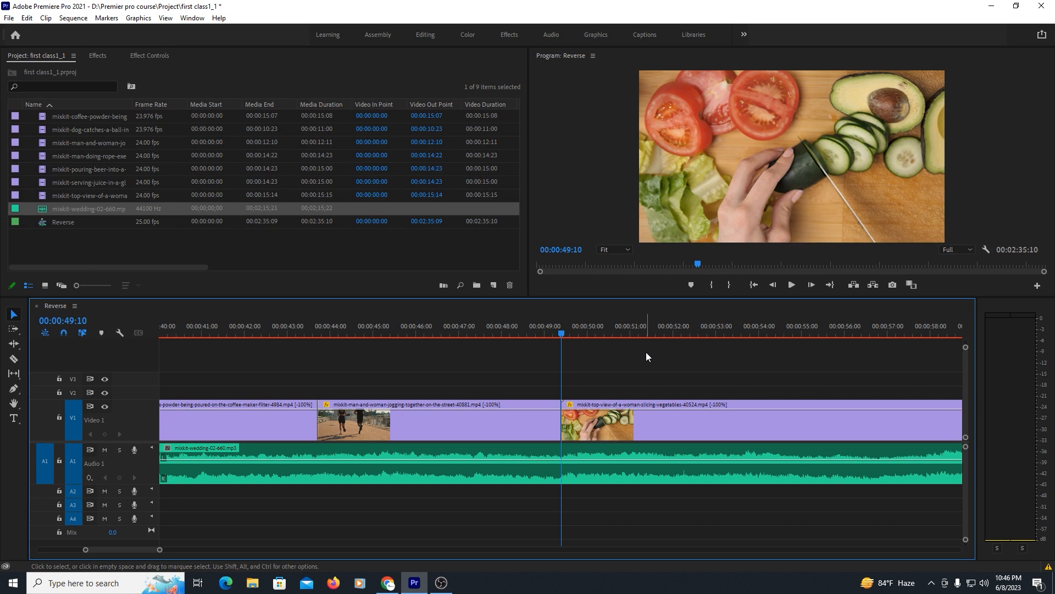
pyautogui.press('-')
pyautogui.moveTo(565, 331); pyautogui.dragTo(622, 350)
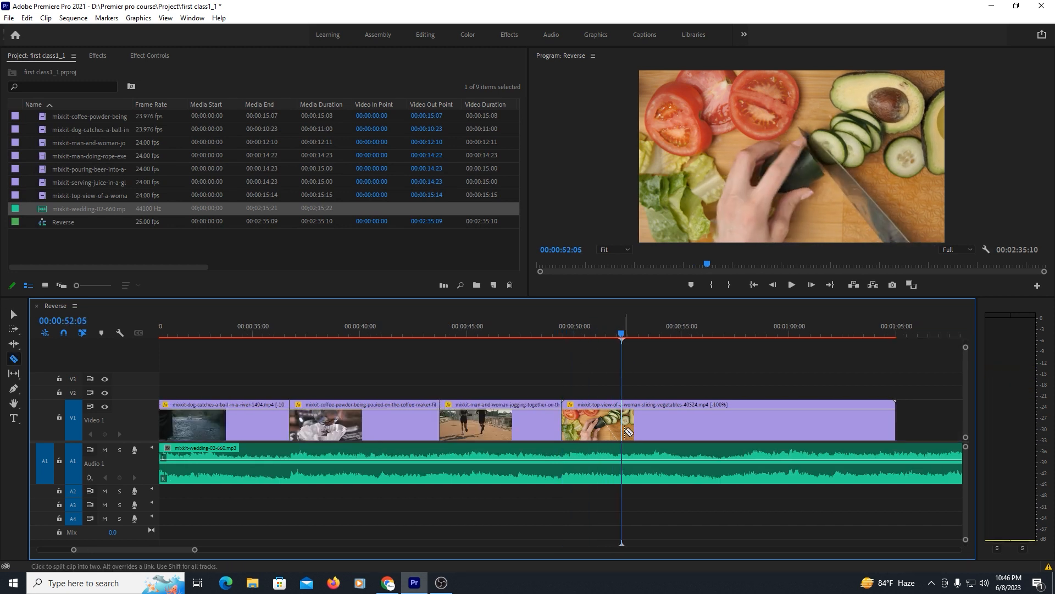
pyautogui.moveTo(563, 426); pyautogui.dragTo(621, 433)
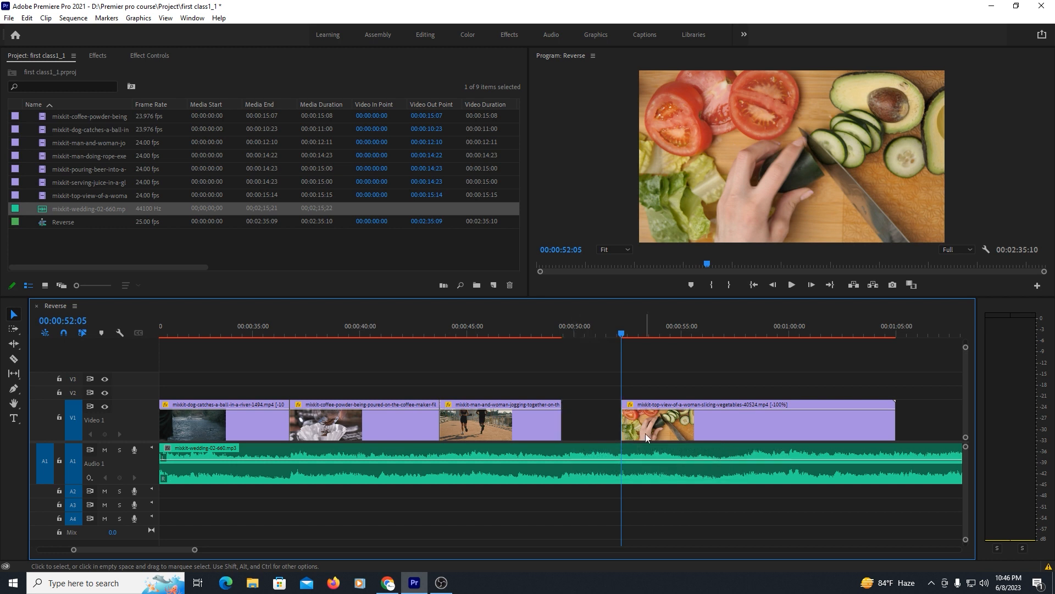
# Ripple delete the gap before the vegetable clip and trim the clip's end to 00:00:58:07
pyautogui.rightClick(576, 426)
pyautogui.click(616, 432)
pyautogui.moveTo(591, 331); pyautogui.dragTo(751, 341)
pyautogui.moveTo(828, 426); pyautogui.dragTo(749, 433)
# Split the music on A1 at about 00:01:00:02, shortly after the last video clip, and delete the rest
pyautogui.press('-')
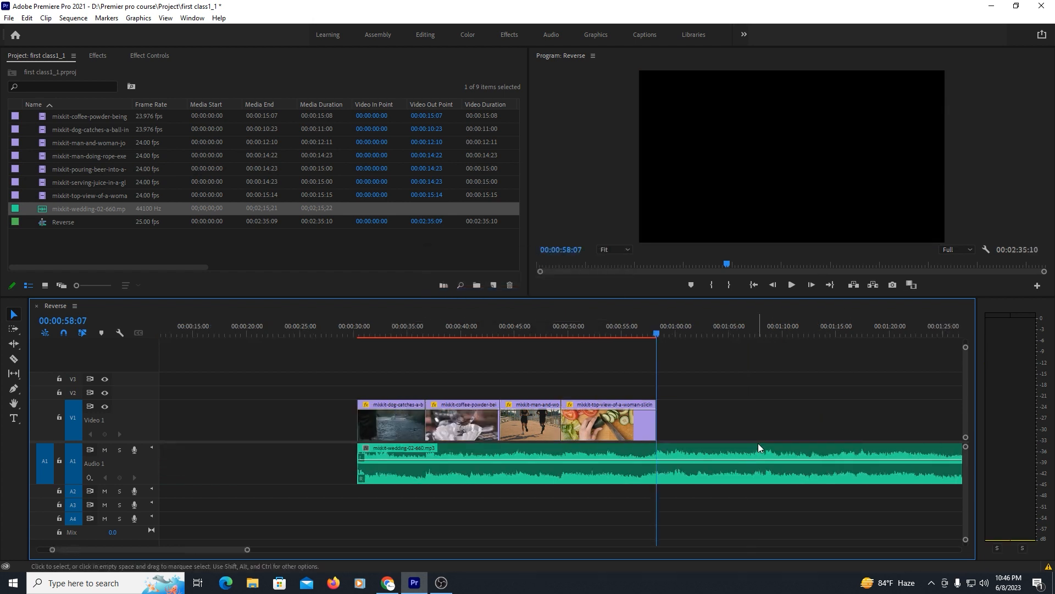
pyautogui.press('=')
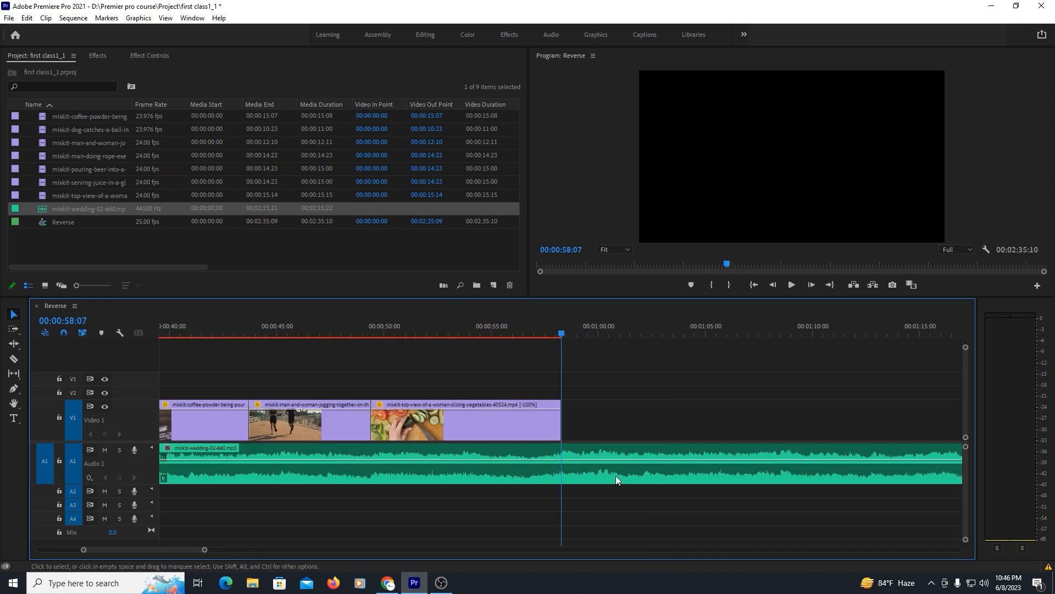
pyautogui.press('c')
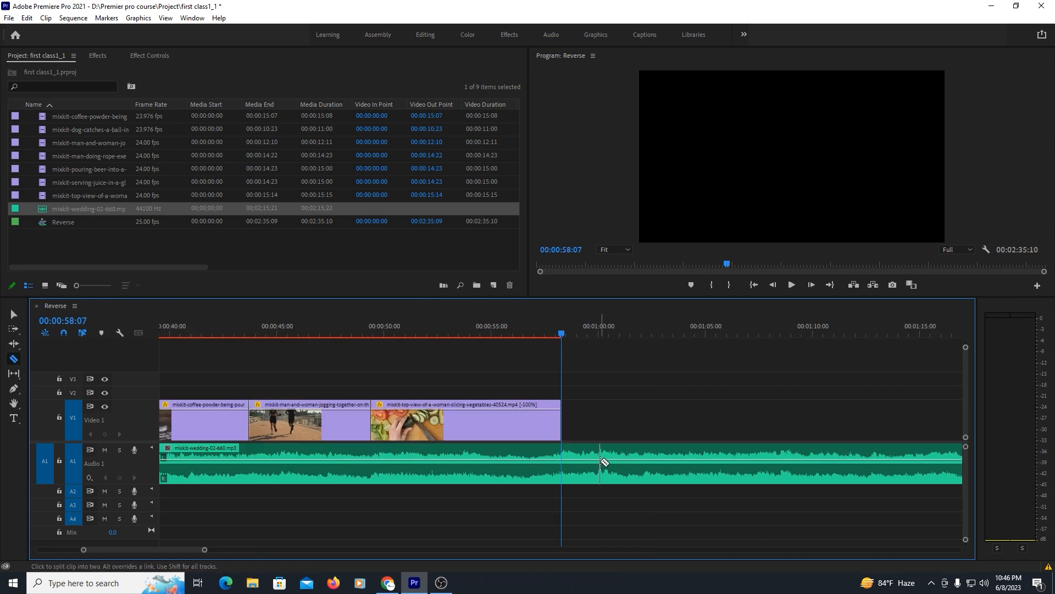
pyautogui.click(600, 461)
pyautogui.press('v')
pyautogui.click(643, 460)
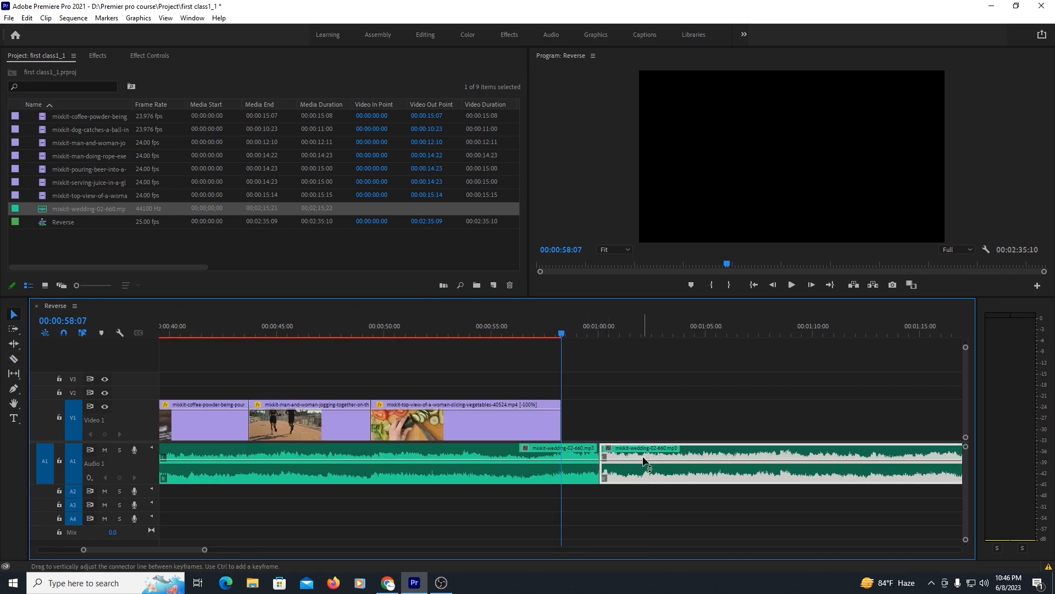
pyautogui.press('Delete')
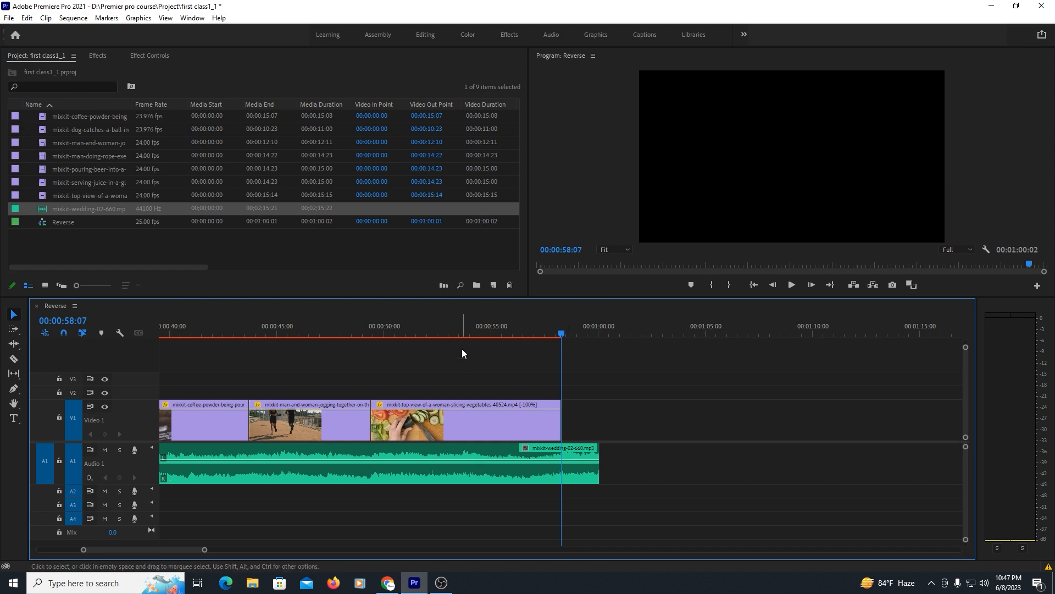
# Apply the default Cross Dissolve transition to the end of the vegetable clip on V1
pyautogui.rightClick(559, 427)
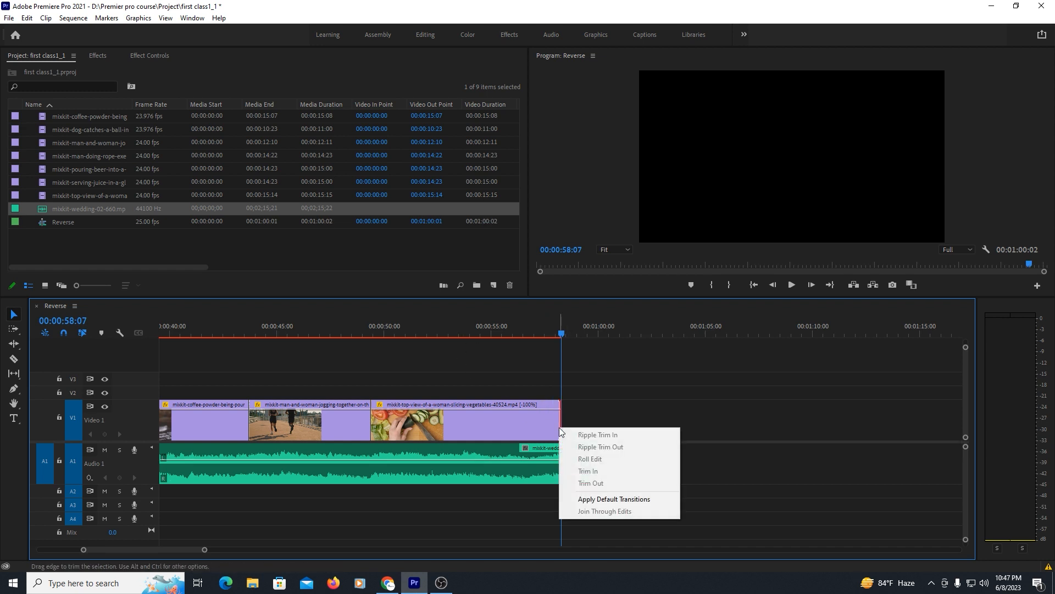
pyautogui.click(592, 499)
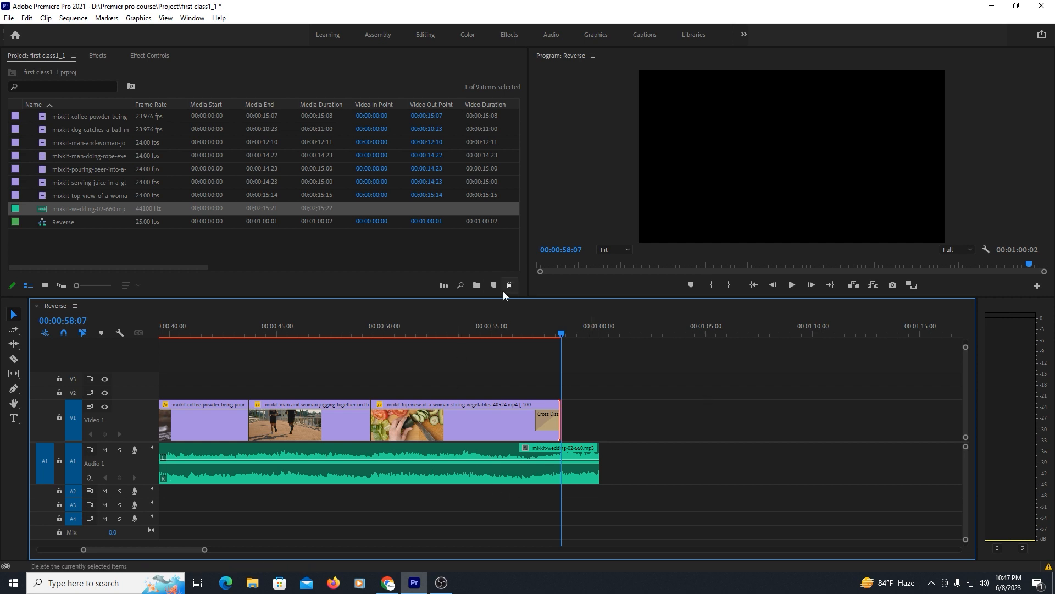
# Add a volume Level keyframe at 0.0 dB to the music on A1 at 00:00:53:16
pyautogui.click(575, 481)
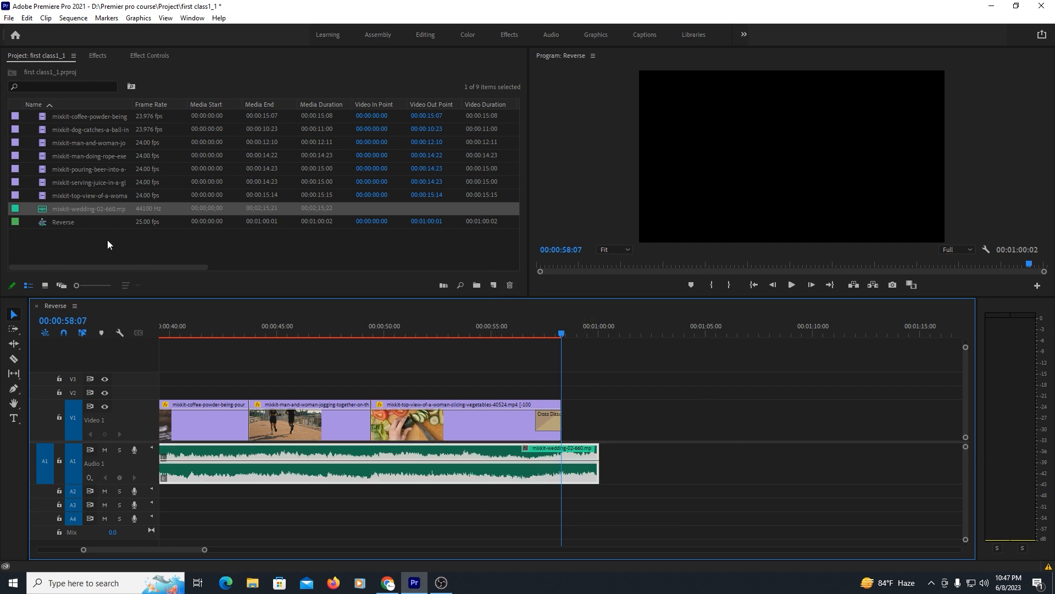
pyautogui.click(158, 59)
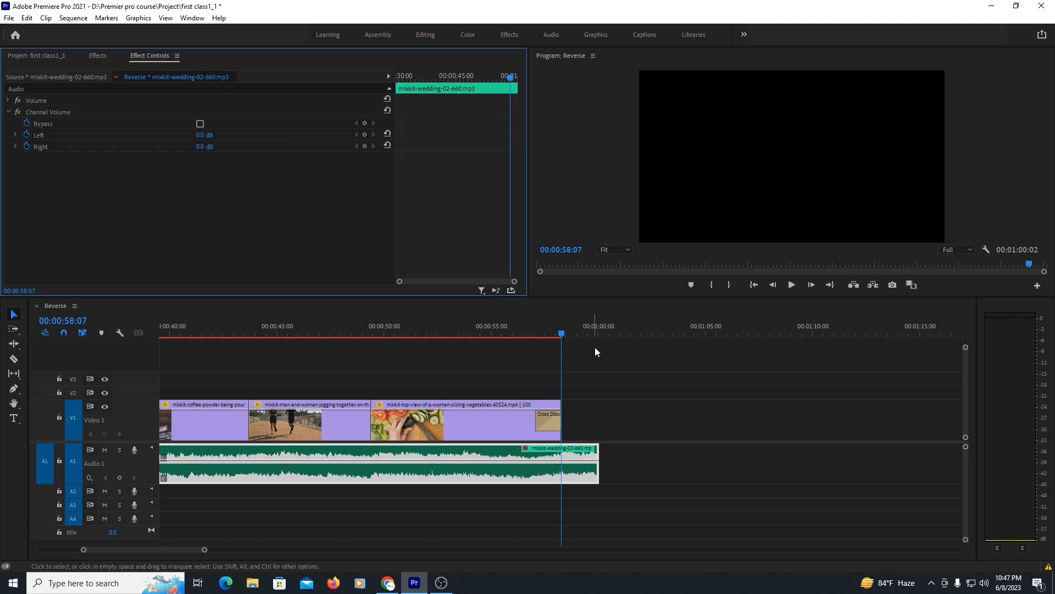
pyautogui.moveTo(567, 334); pyautogui.dragTo(464, 445)
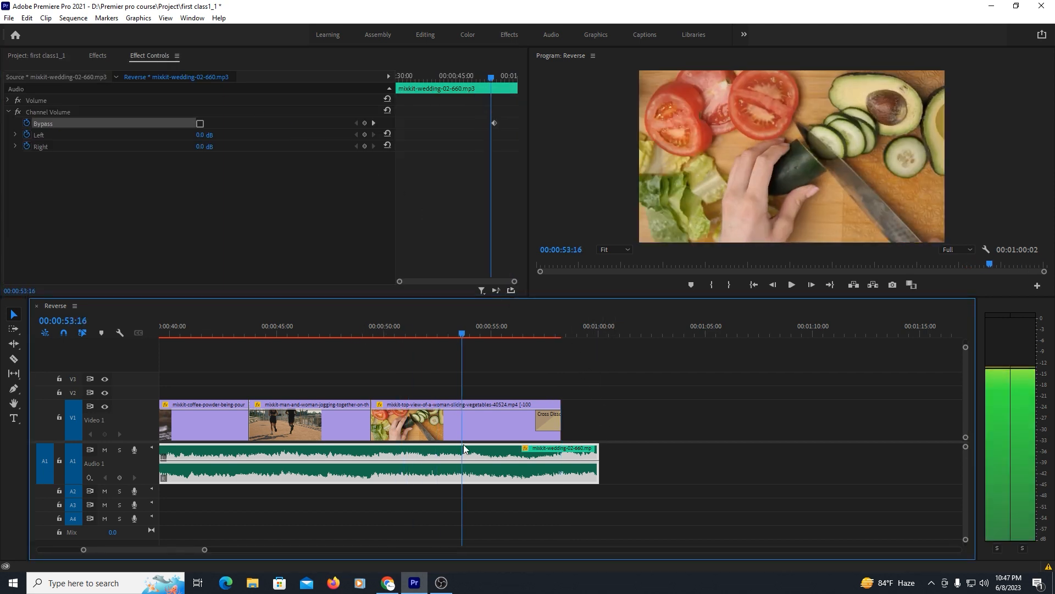
pyautogui.click(8, 101)
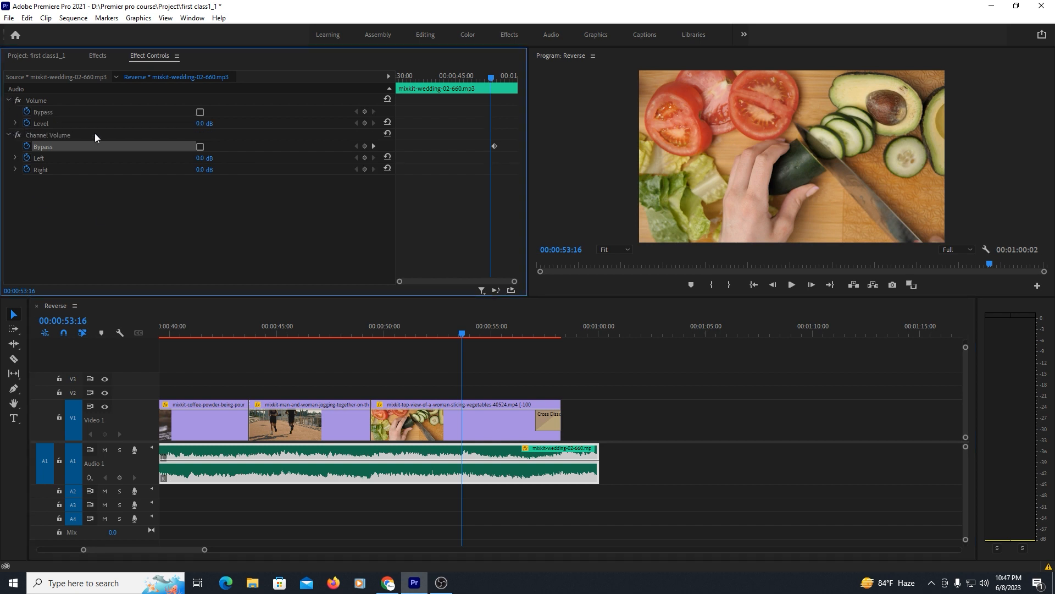
pyautogui.click(363, 123)
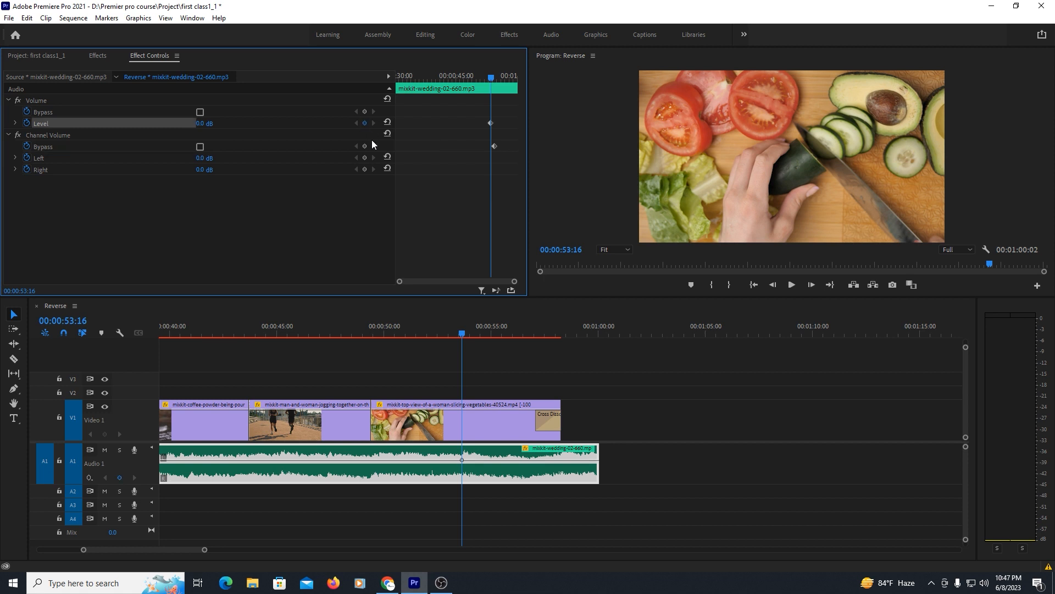
# Fade the music out by lowering its volume Level to -∞ at the clip's end, 00:01:00:02
pyautogui.click(473, 328)
pyautogui.moveTo(473, 328); pyautogui.dragTo(596, 345)
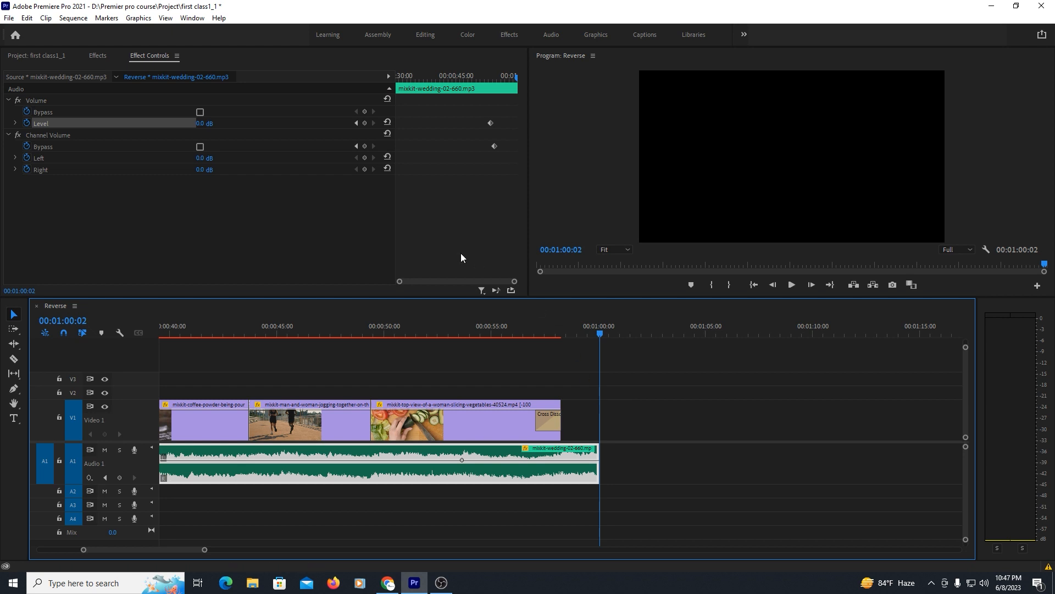
pyautogui.moveTo(206, 123); pyautogui.dragTo(126, 123)
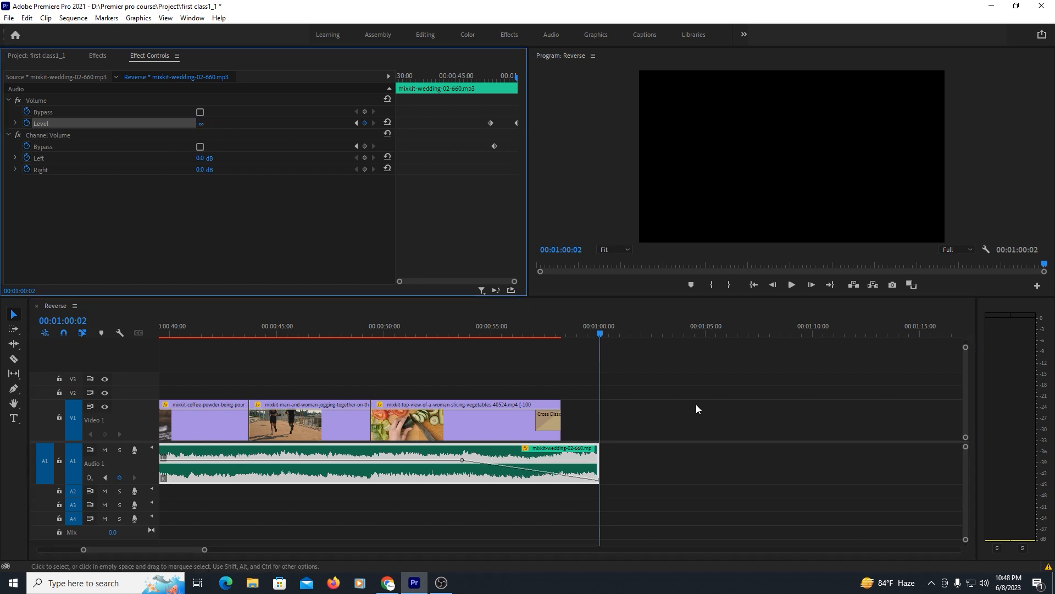
# Play the sequence from the start of the dog clip through the ending to review the reversed clips, transition and music fade
pyautogui.click(479, 330)
pyautogui.press('-')
pyautogui.moveTo(252, 325); pyautogui.dragTo(263, 325)
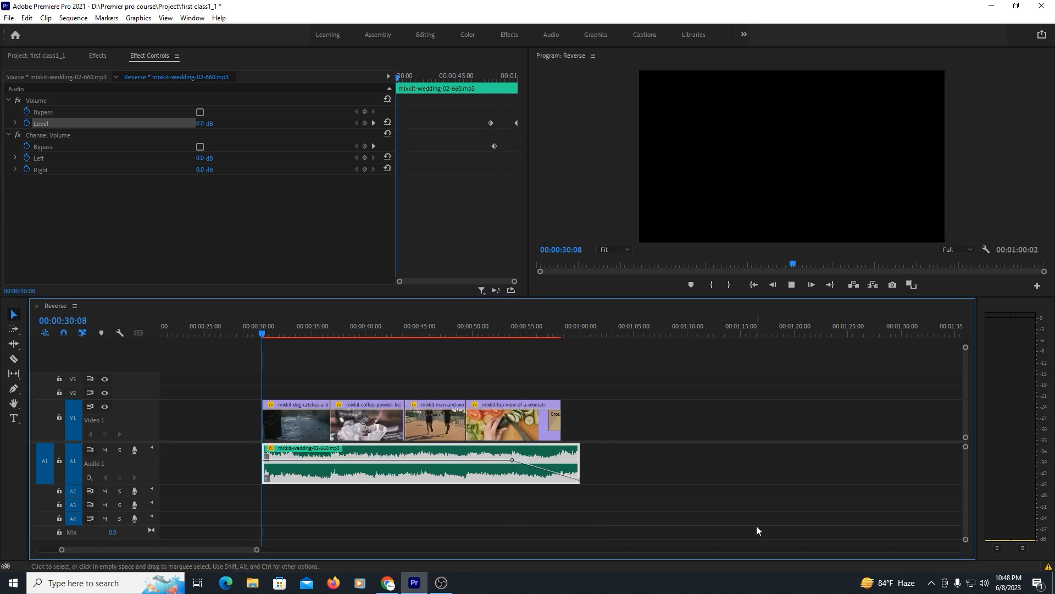
pyautogui.press('space')
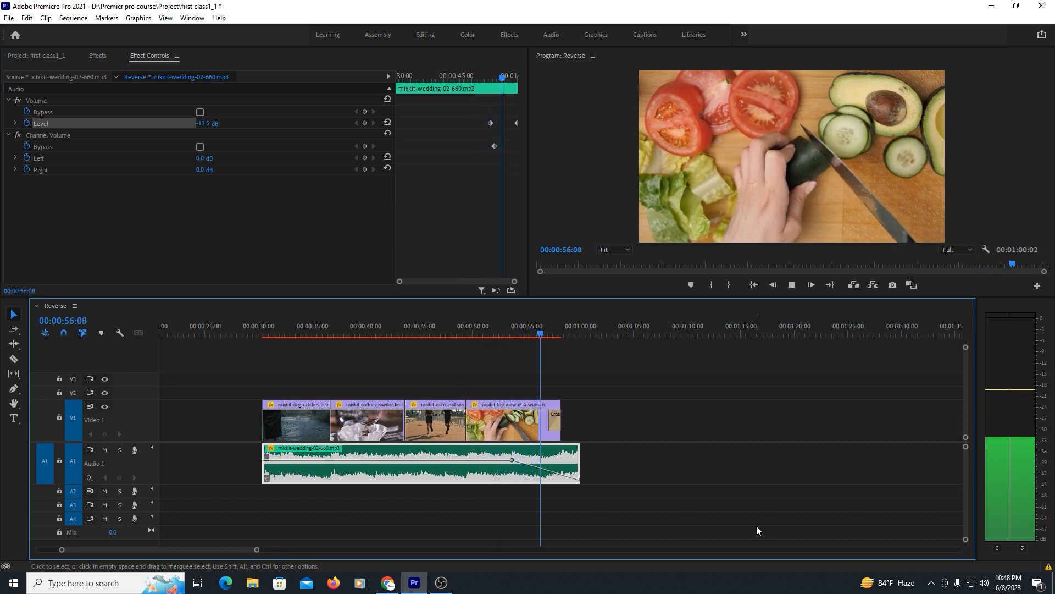
pyautogui.press('space')
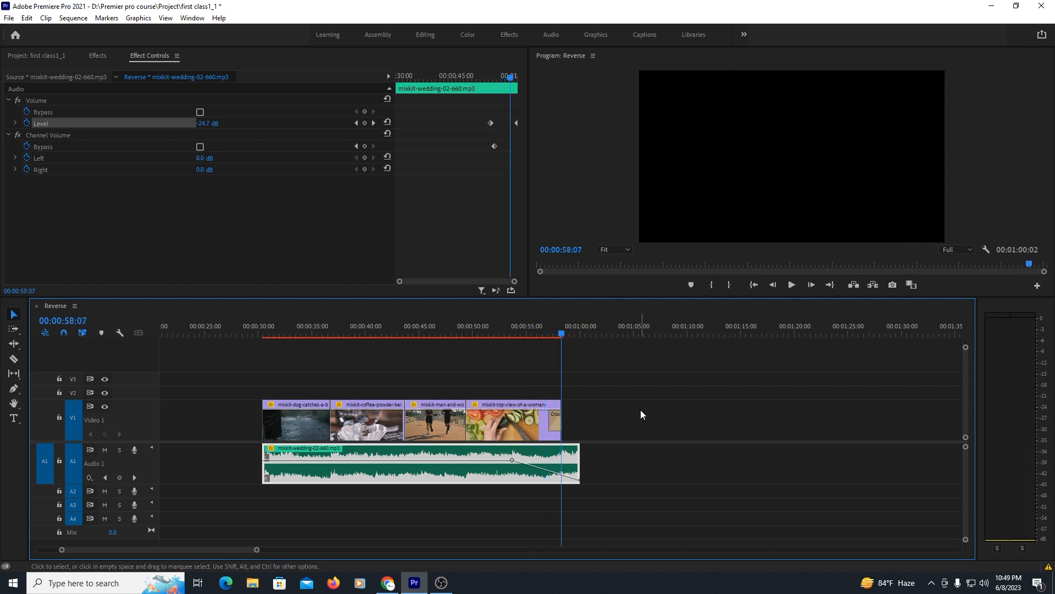